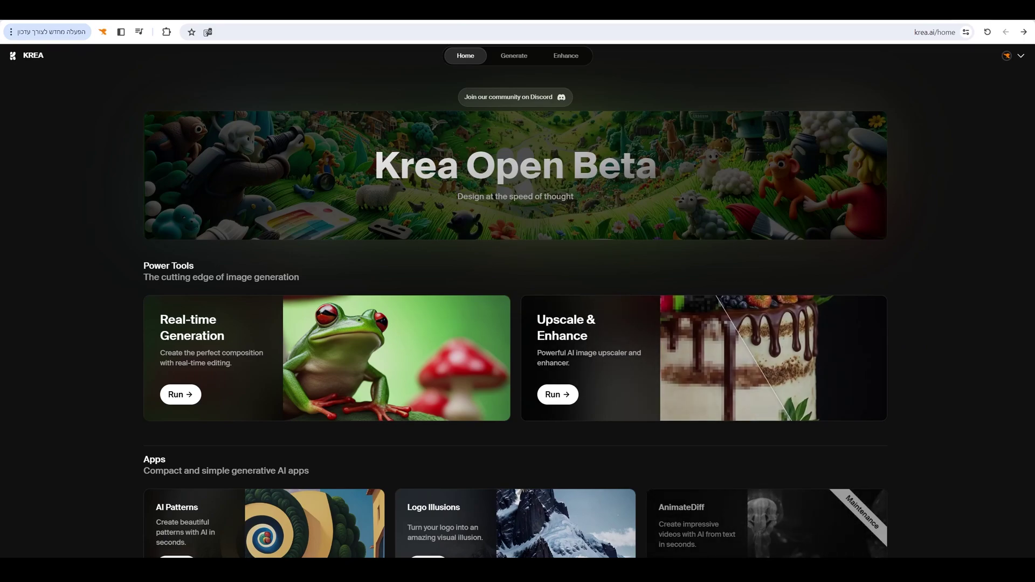
Look over the home page's power tools, generative apps and studio projects.
scroll(517, 302, down, 3)
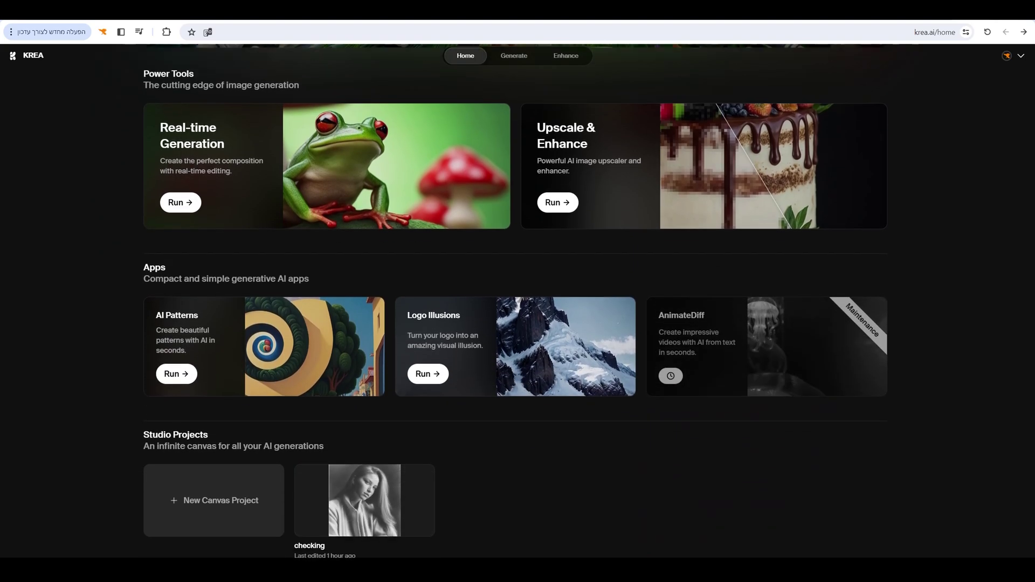
scroll(516, 302, down, 2)
scroll(516, 302, up, 2)
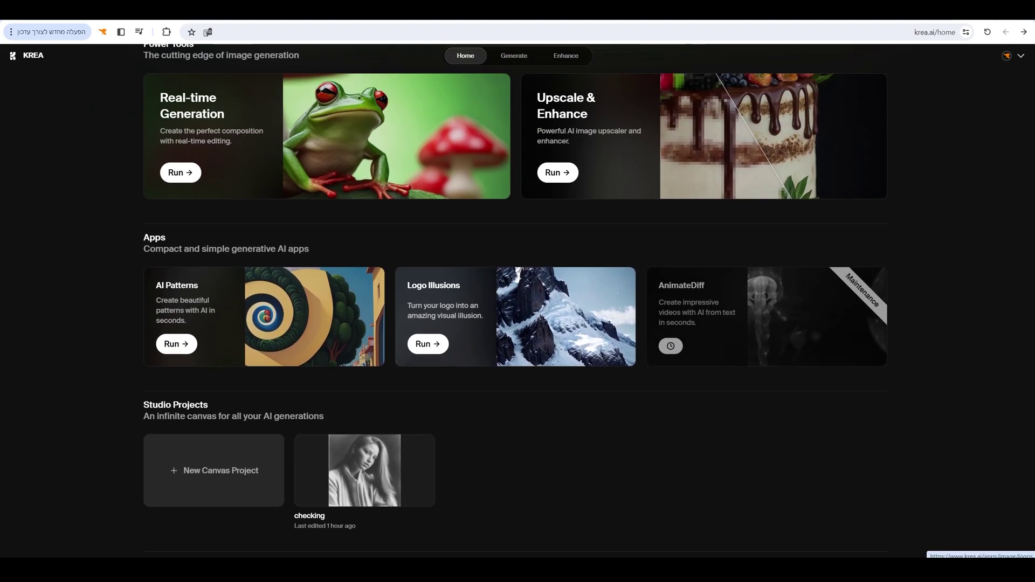
scroll(576, 285, up, 2)
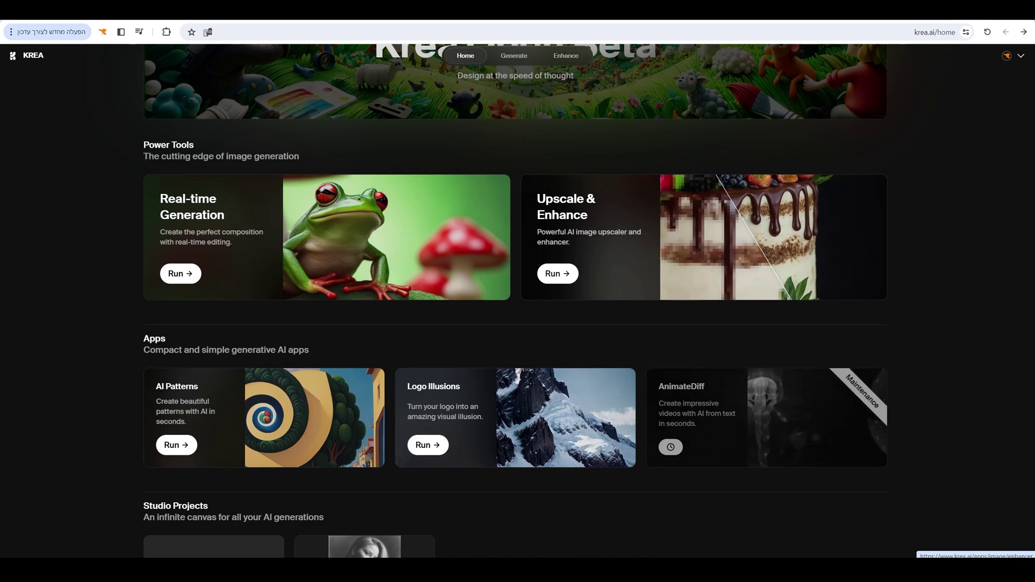
scroll(577, 286, up, 2)
scroll(577, 285, down, 2)
scroll(577, 286, up, 2)
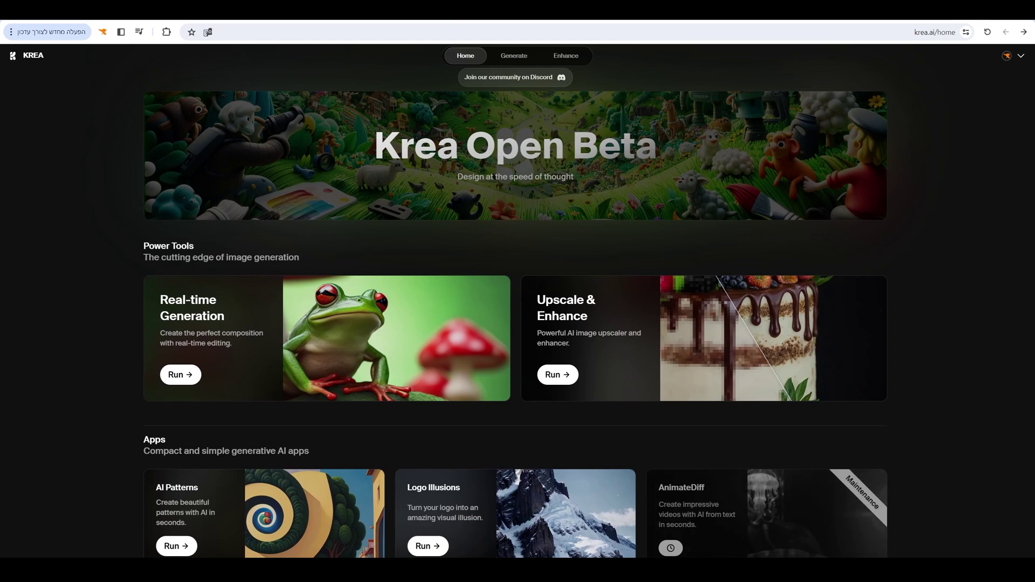
scroll(577, 286, down, 1)
scroll(577, 286, down, 1)
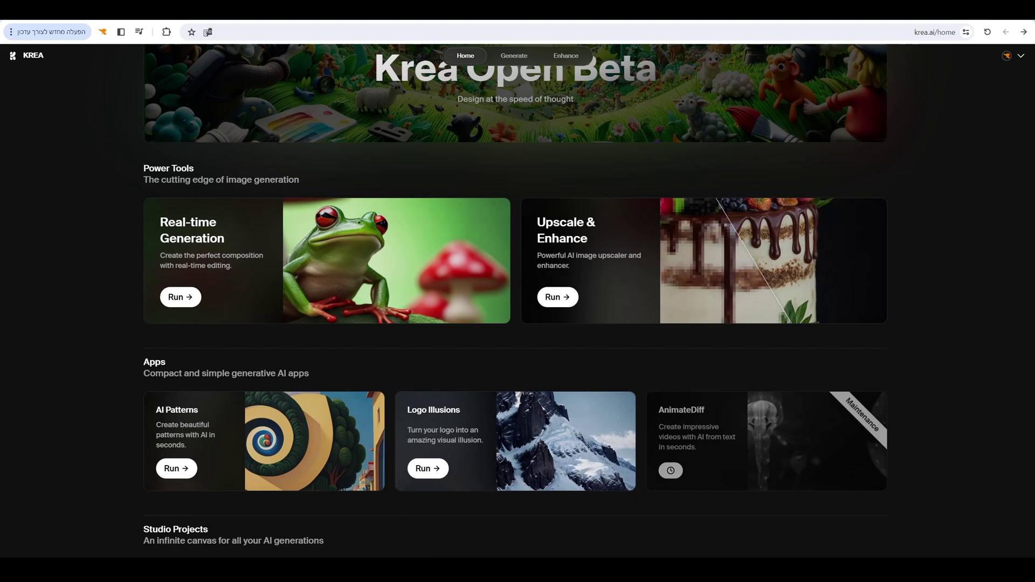
scroll(576, 285, down, 3)
scroll(577, 286, up, 2)
scroll(577, 286, up, 2)
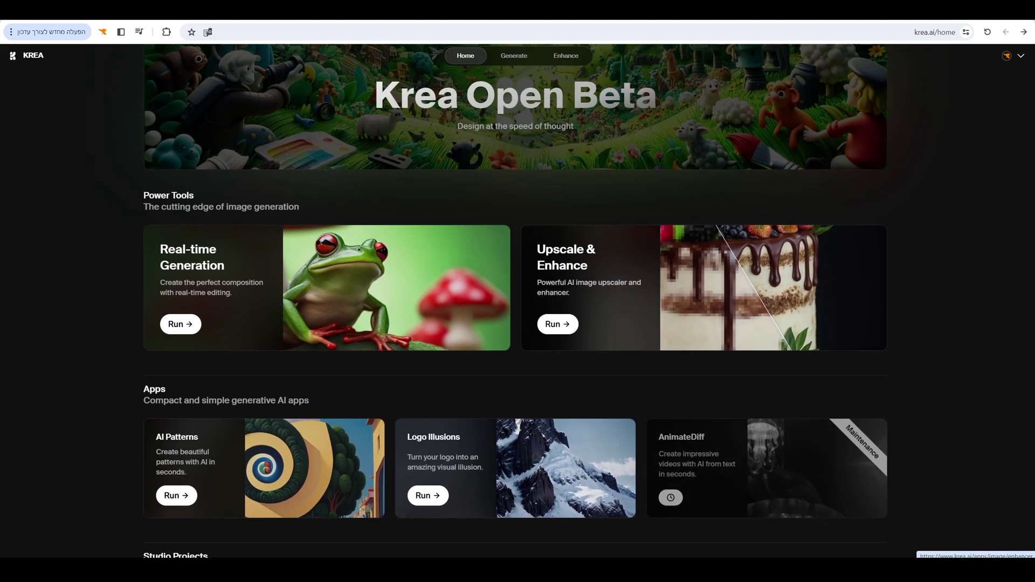
scroll(517, 300, down, 2)
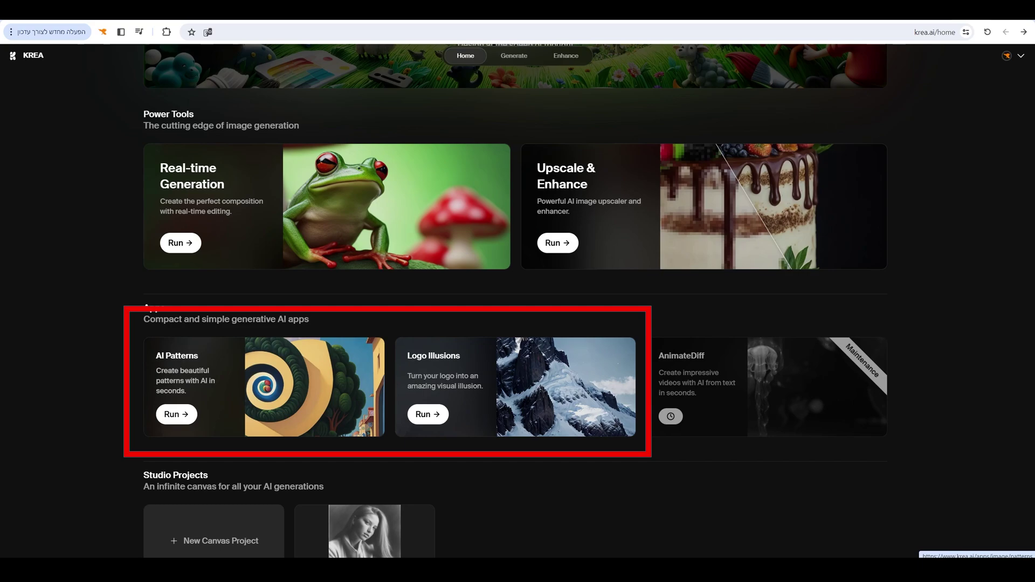
scroll(216, 377, up, 3)
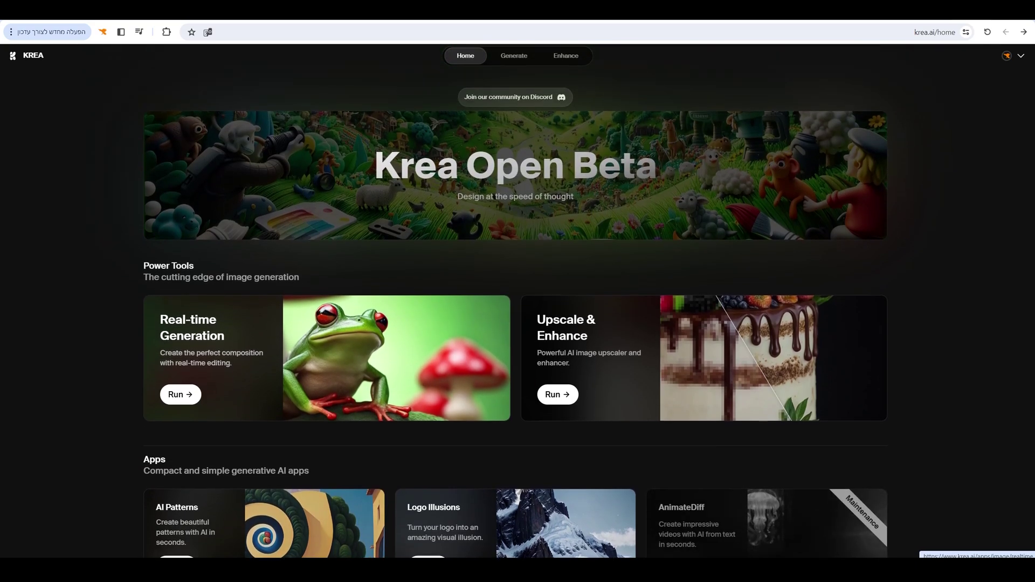
scroll(515, 302, down, 5)
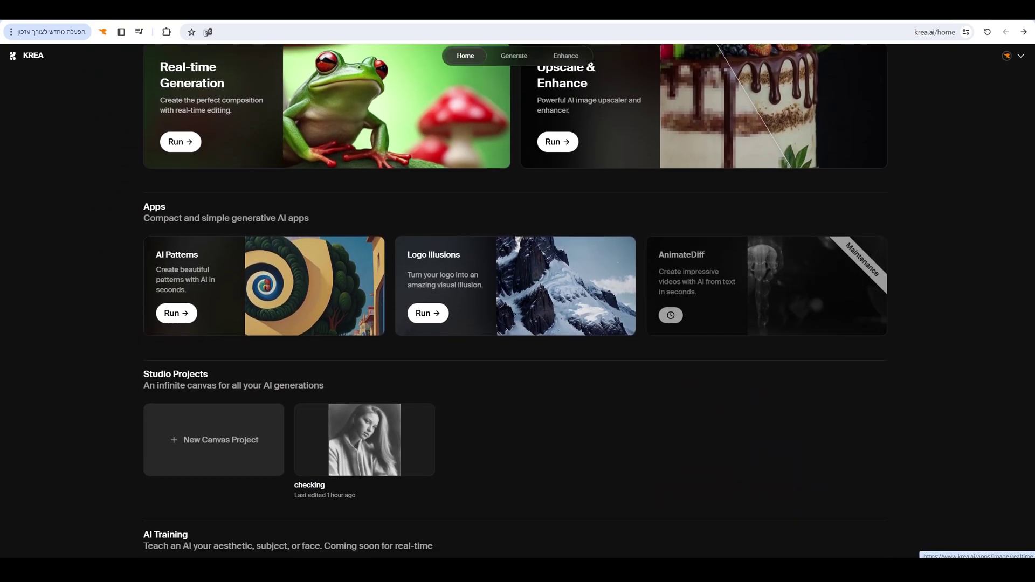
scroll(514, 302, down, 2)
scroll(514, 301, up, 3)
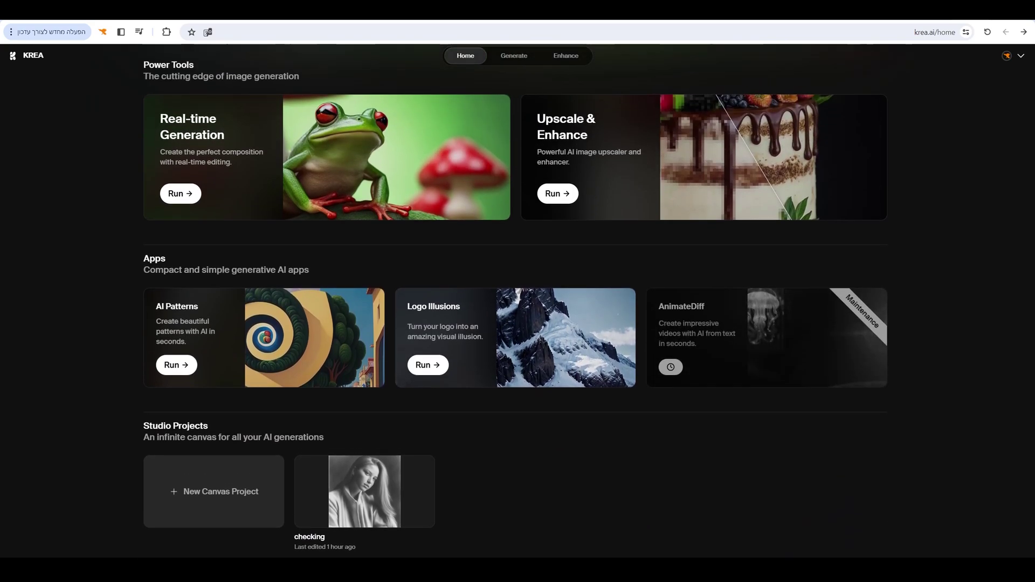
scroll(515, 302, up, 2)
scroll(515, 302, up, 1)
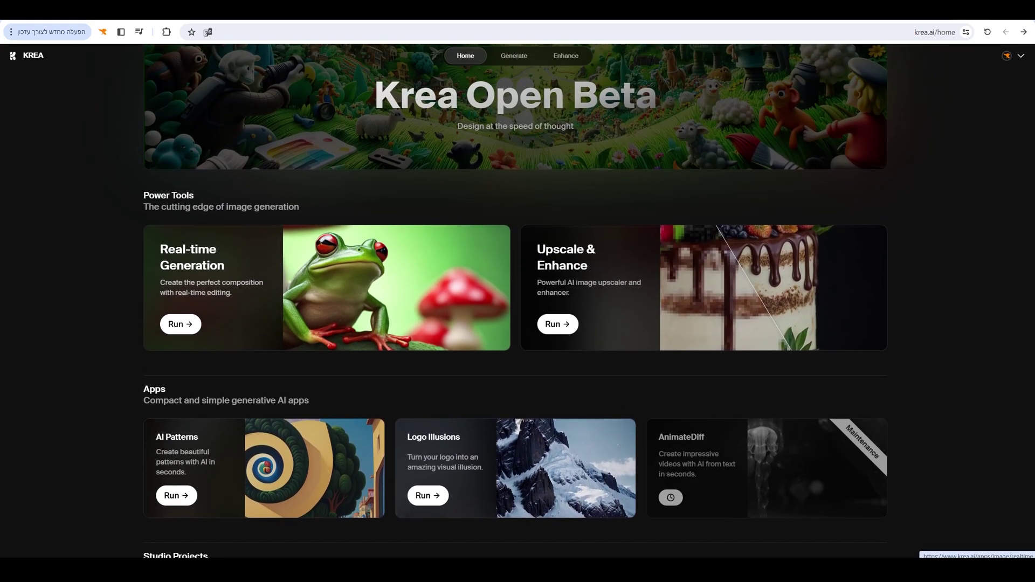
Open the Real-time Generation tool and switch it to text-to-image mode.
click(180, 324)
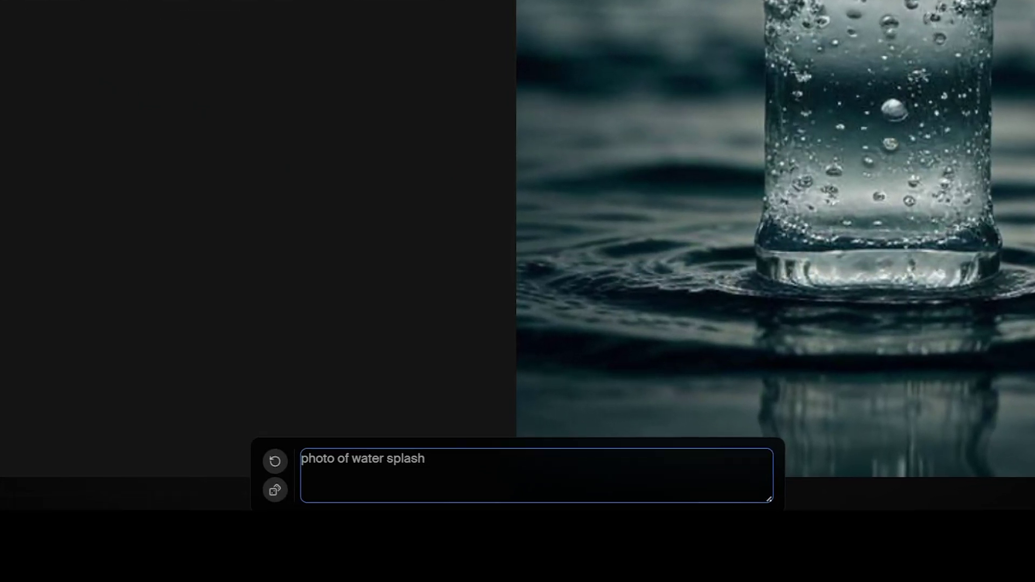
key(ctrl+a)
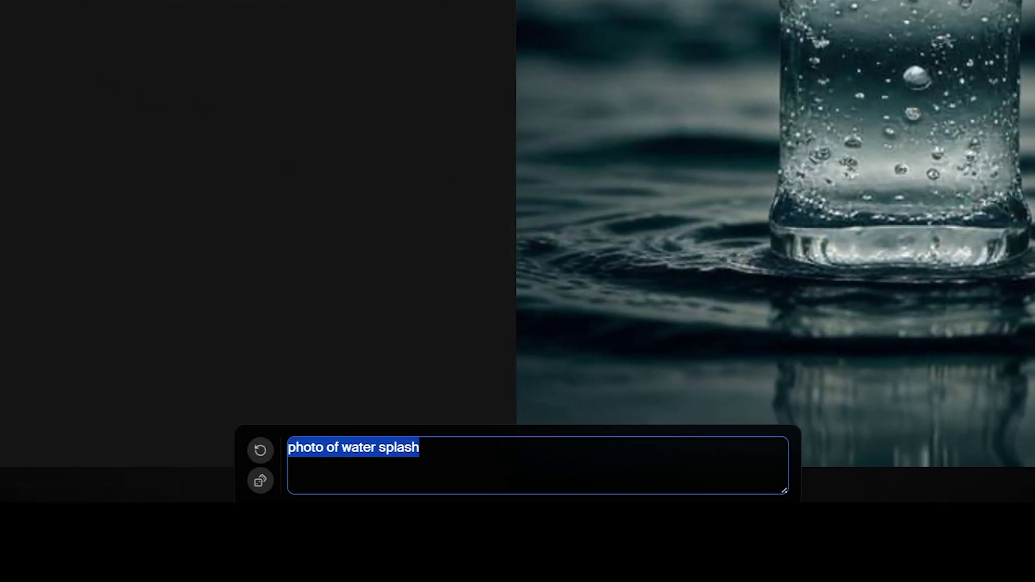
click(420, 447)
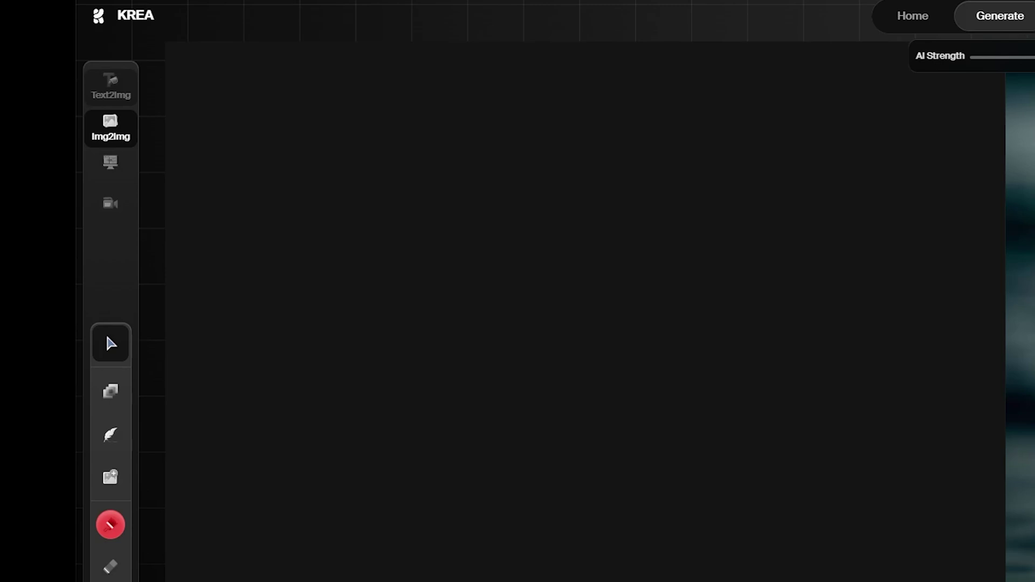
click(110, 86)
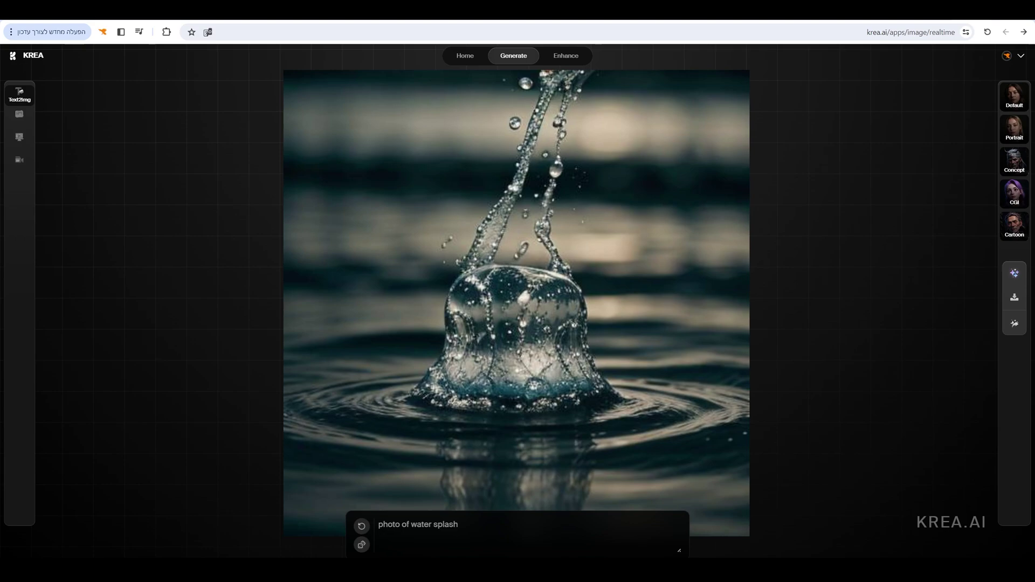
Extend the prompt "photo of water splash" with ", sharp, high quality,".
click(458, 525)
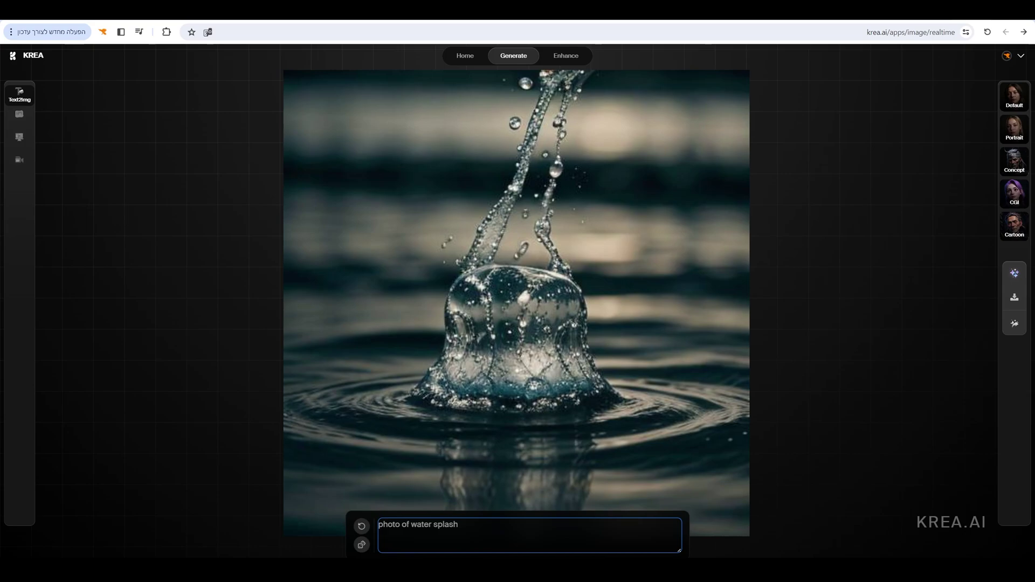
text(, sharp,)
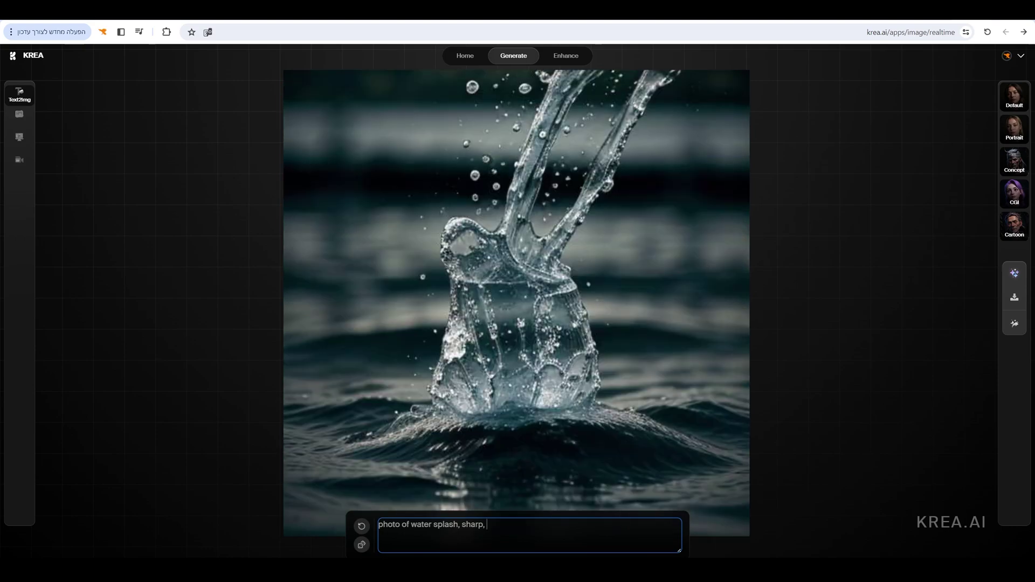
text(high)
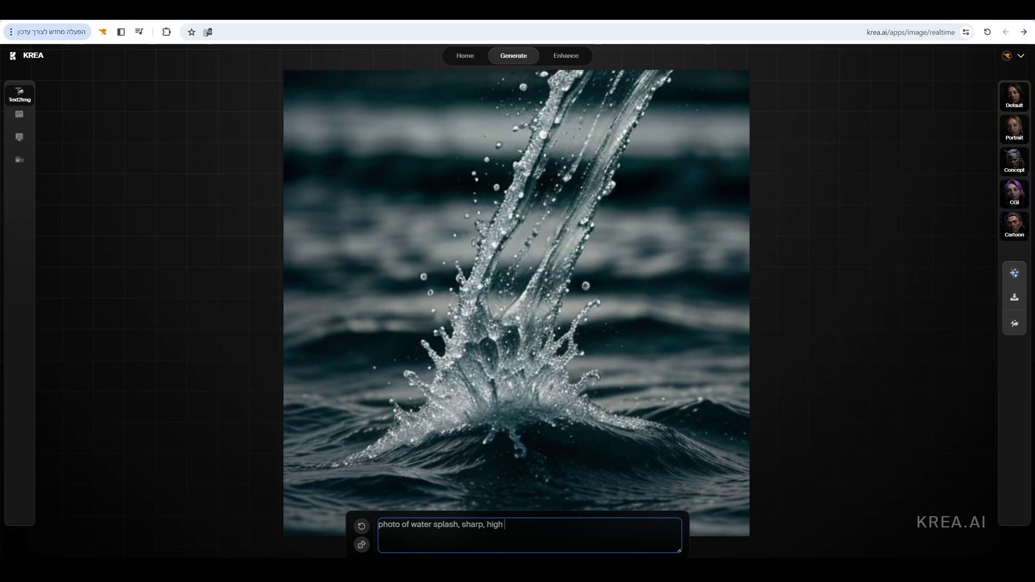
text( quality)
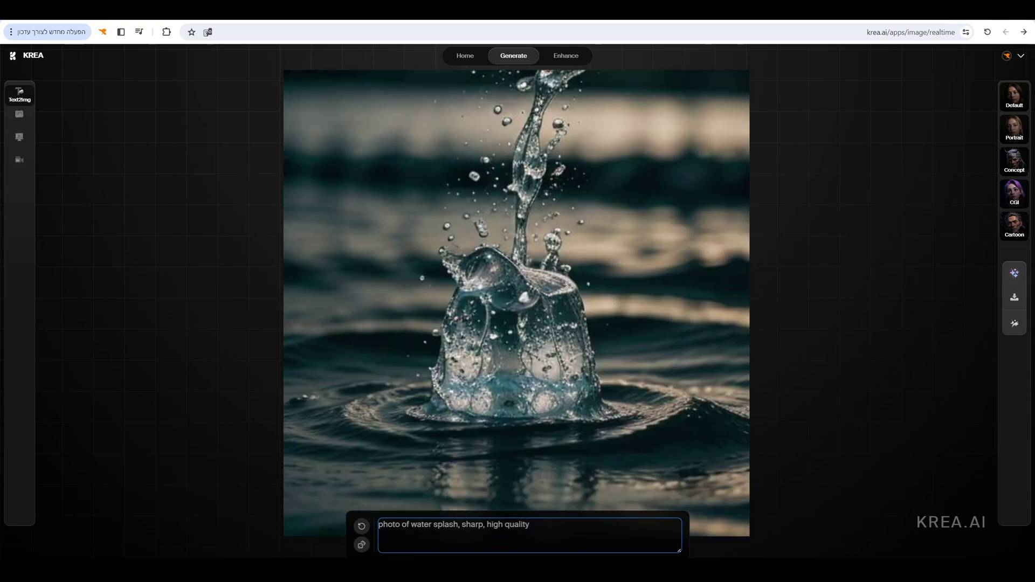
text(,)
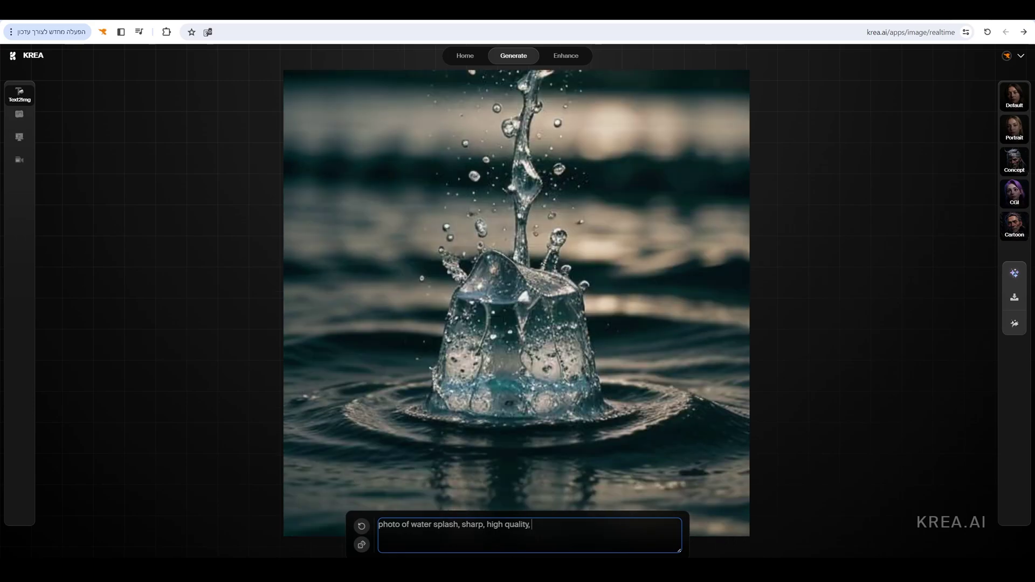
Insert the word "aerial" at the beginning of the water splash prompt.
click(378, 524)
text(an)
key(BackSpace)
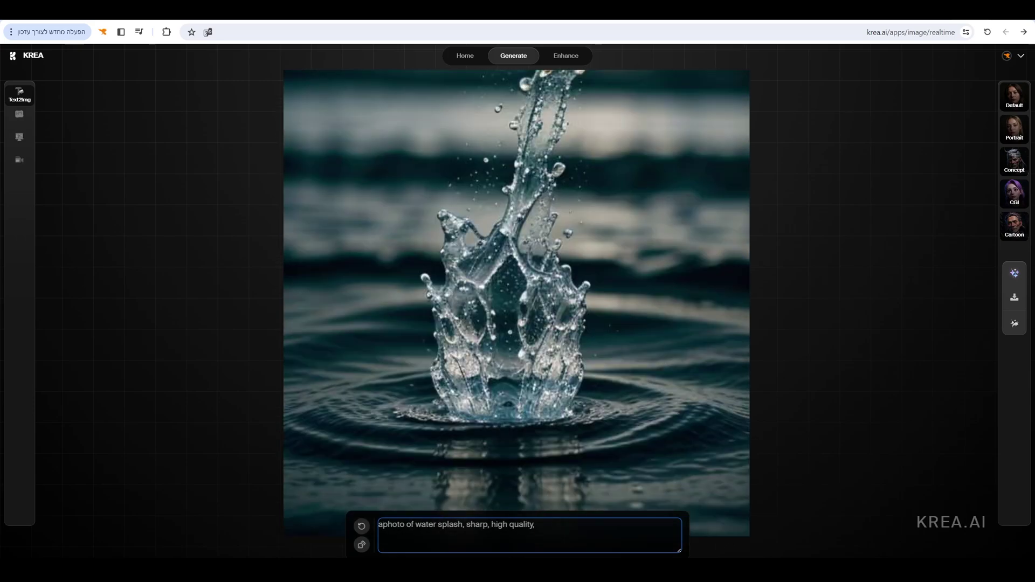
text(erial)
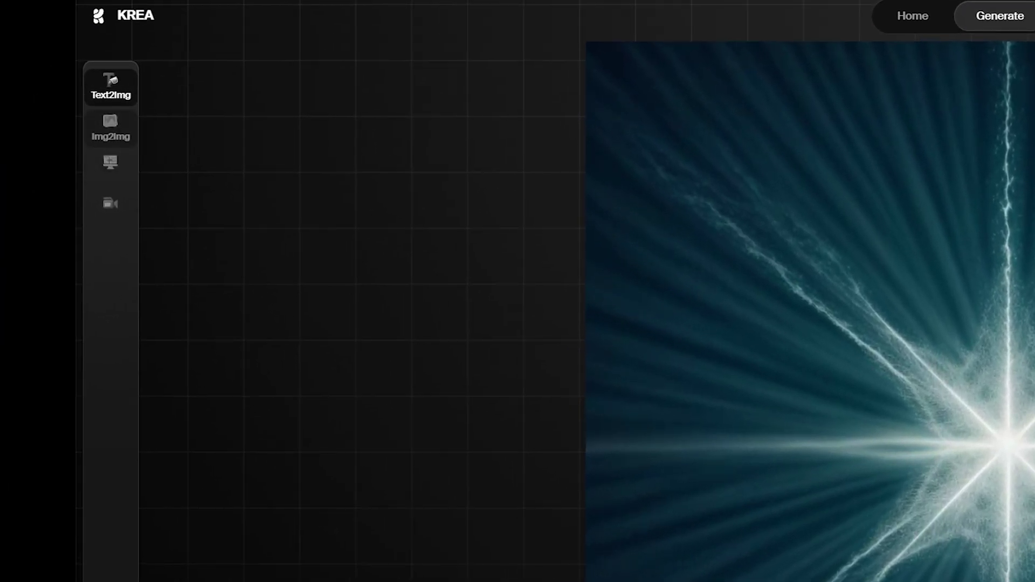
Switch to image-to-image mode and add an AI-generated image of Grecian villas on island cliffs to the canvas.
click(110, 130)
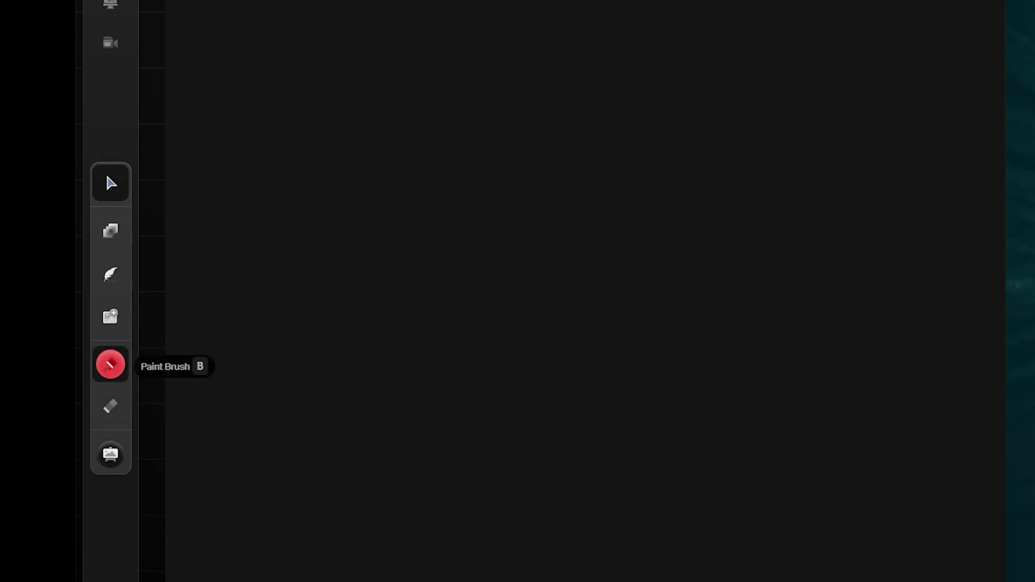
click(110, 274)
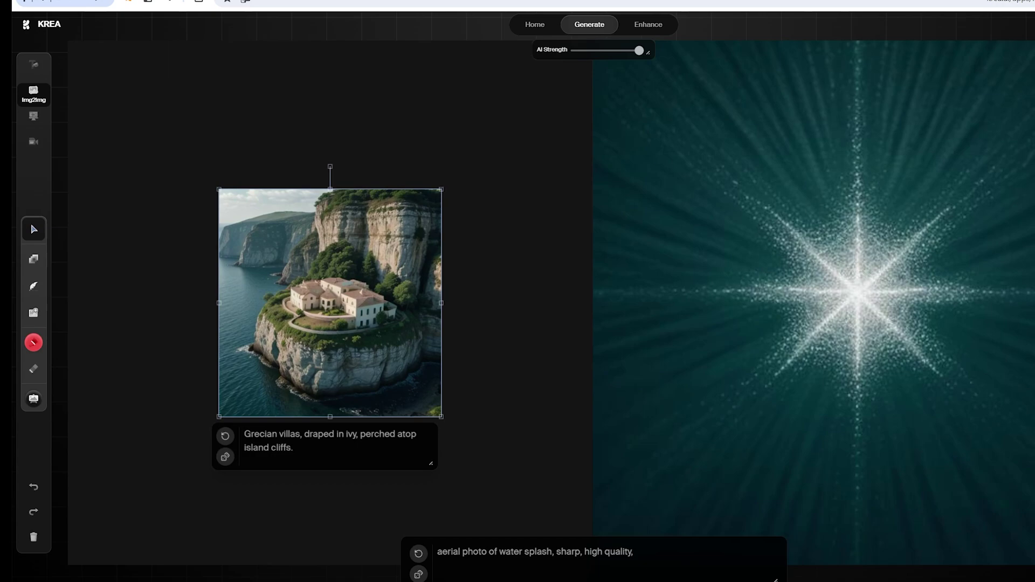
drag(525, 532, 514, 532)
drag(245, 432, 220, 419)
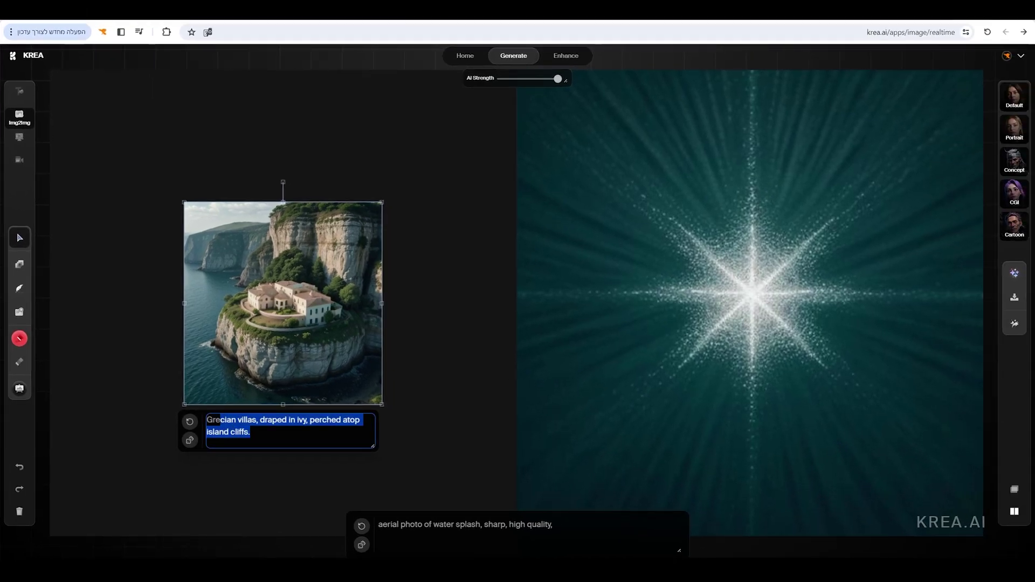
key(Escape)
Enlarge the villa image and reposition it so that it covers almost the whole source canvas.
drag(382, 404, 491, 516)
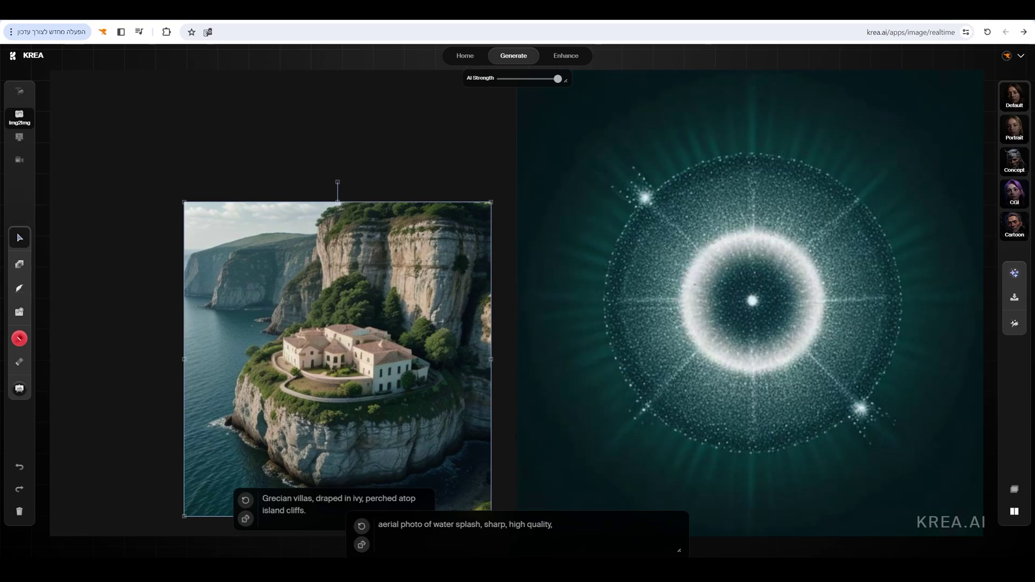
drag(173, 194, 182, 203)
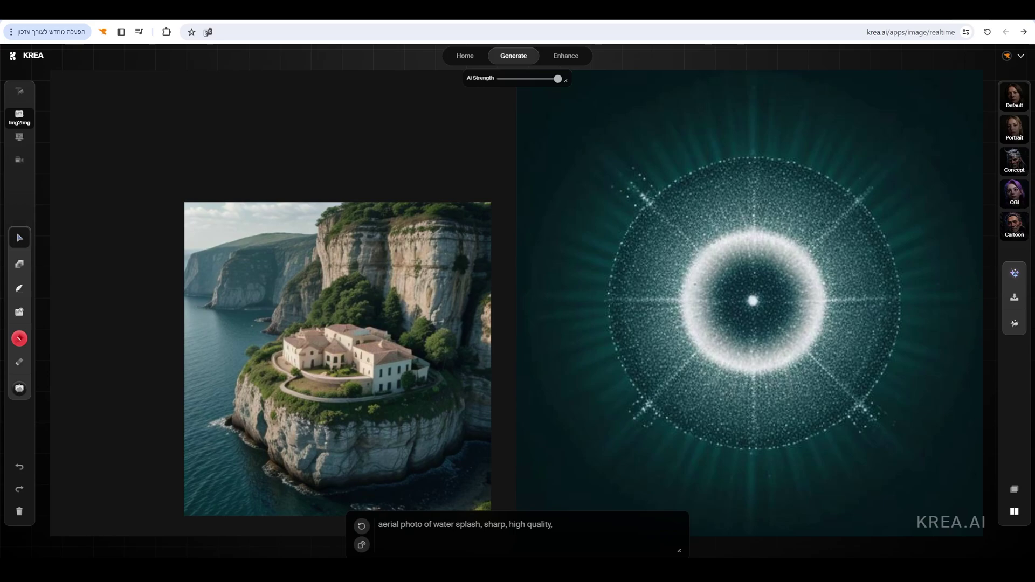
click(190, 208)
drag(185, 202, 19, 32)
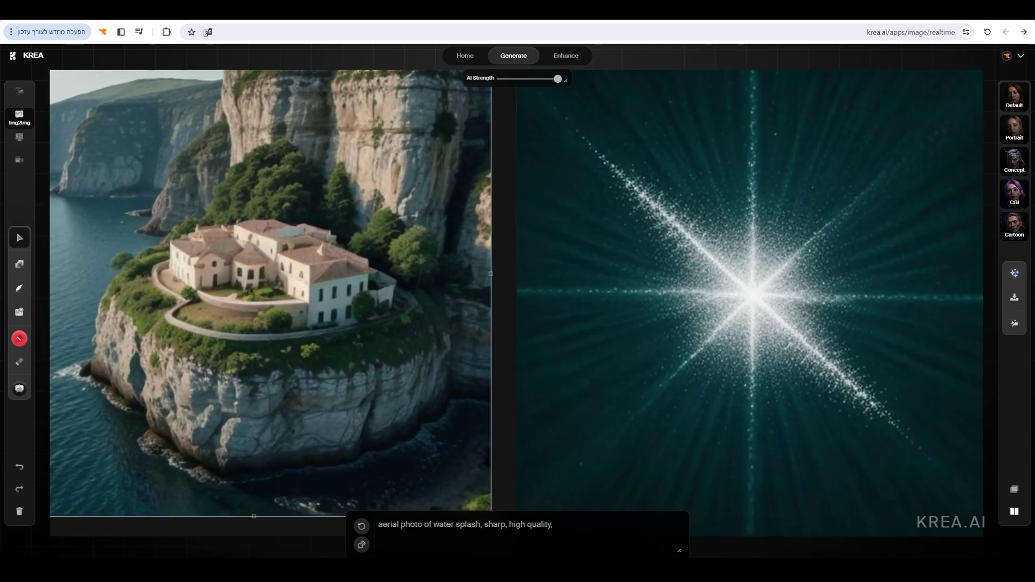
drag(269, 291, 287, 301)
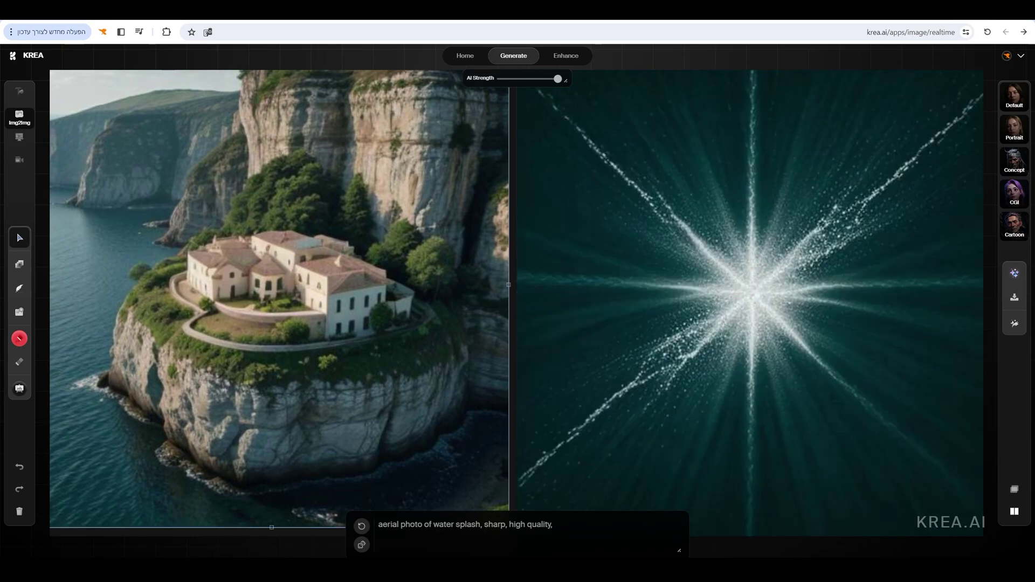
Lower the AI Strength to 0.47 so that the generated picture follows the villa image.
click(554, 525)
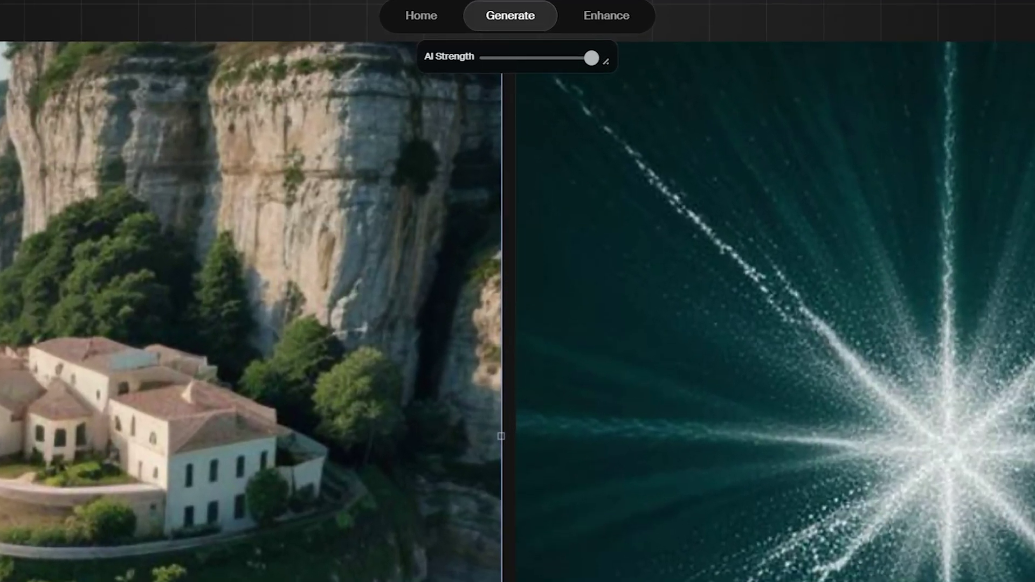
mouse_move(557, 79)
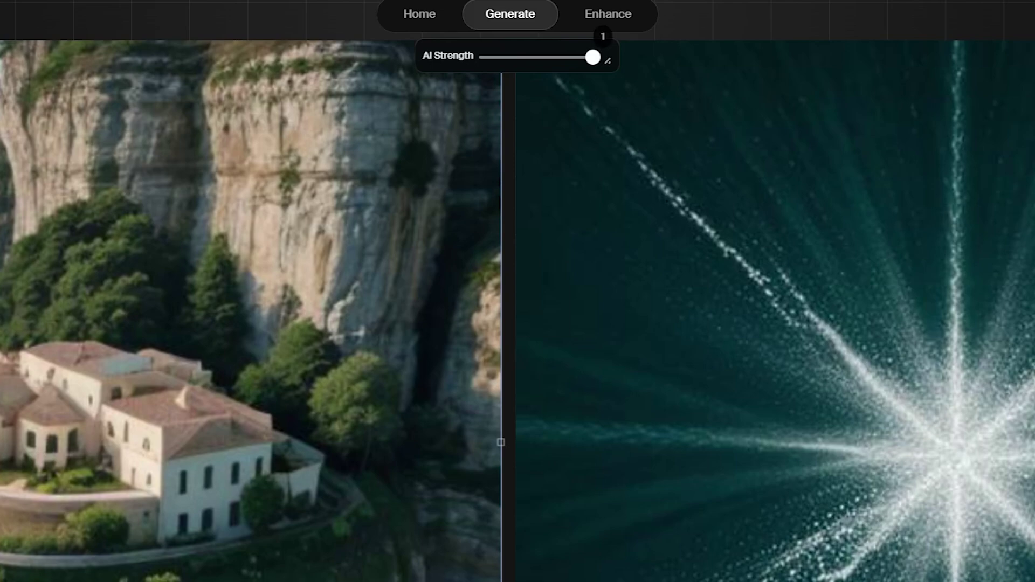
drag(593, 57, 528, 78)
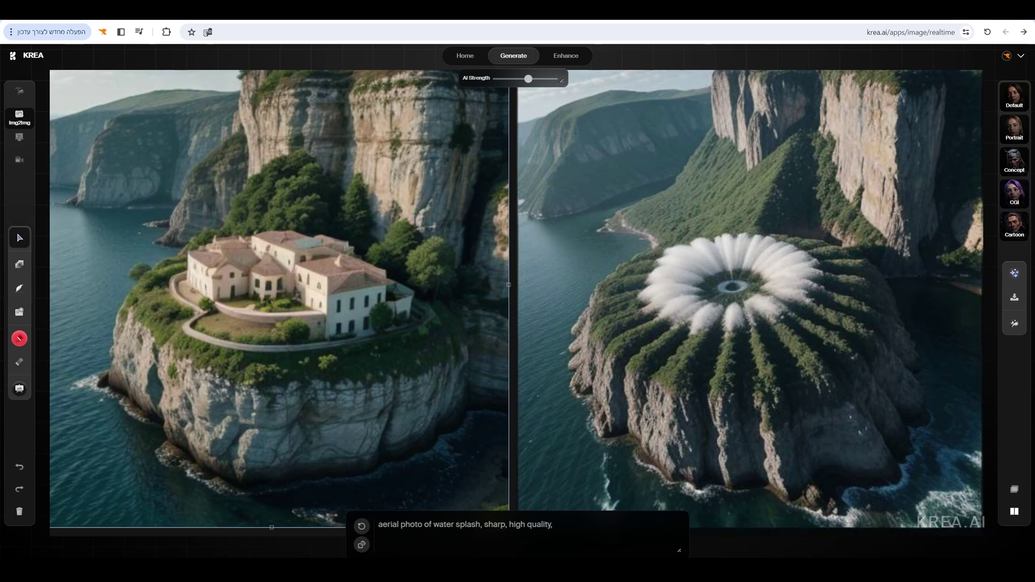
drag(528, 79, 527, 79)
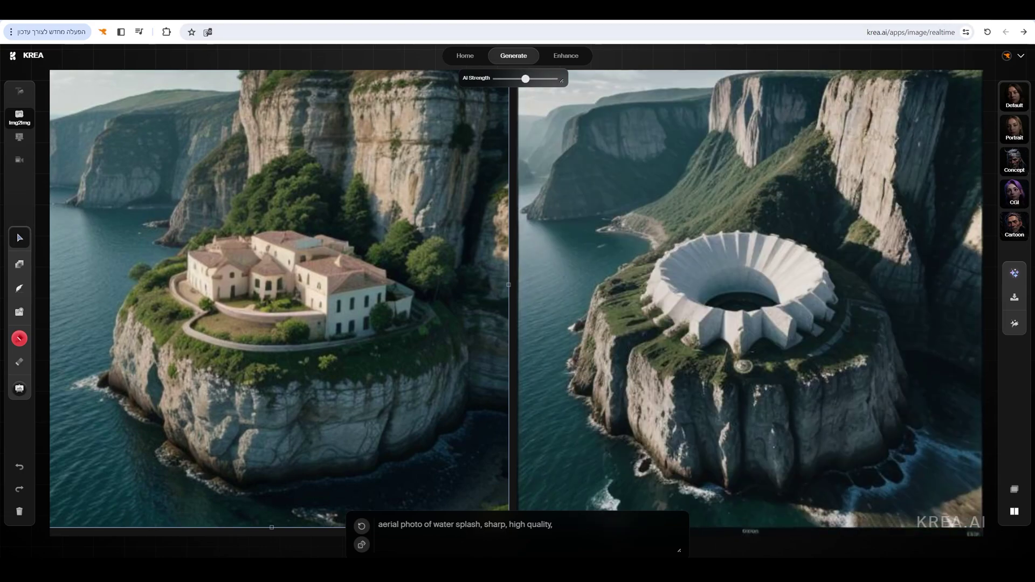
click(525, 79)
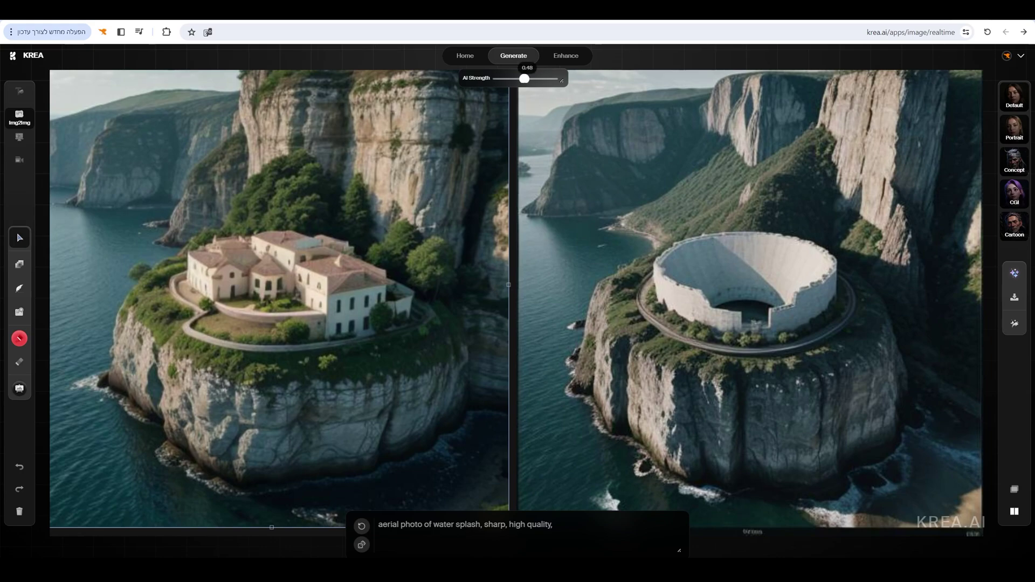
drag(524, 78, 524, 79)
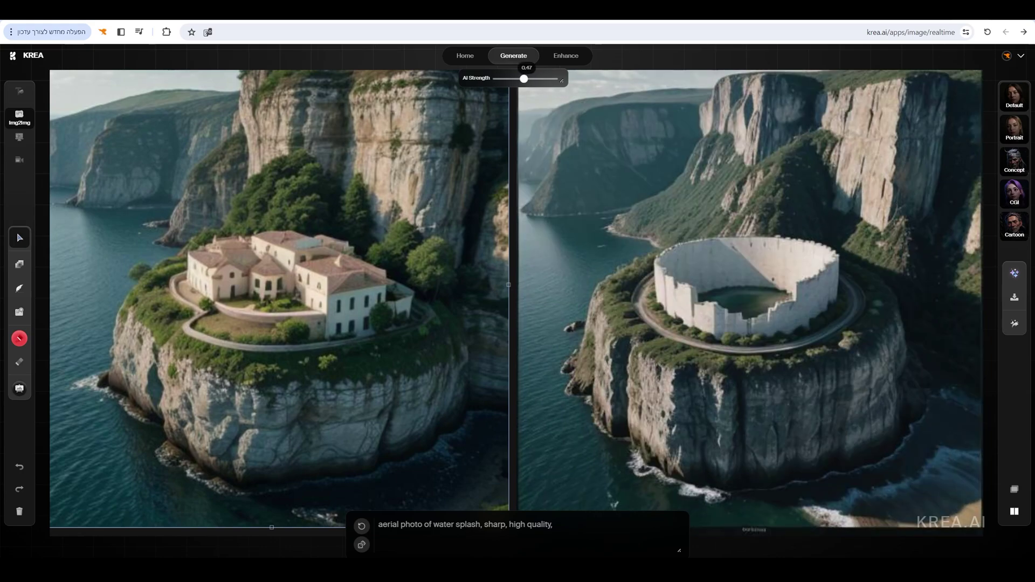
Lower the AI Strength slightly below 0.47 for the villa-based generation.
mouse_move(523, 79)
drag(523, 79, 518, 78)
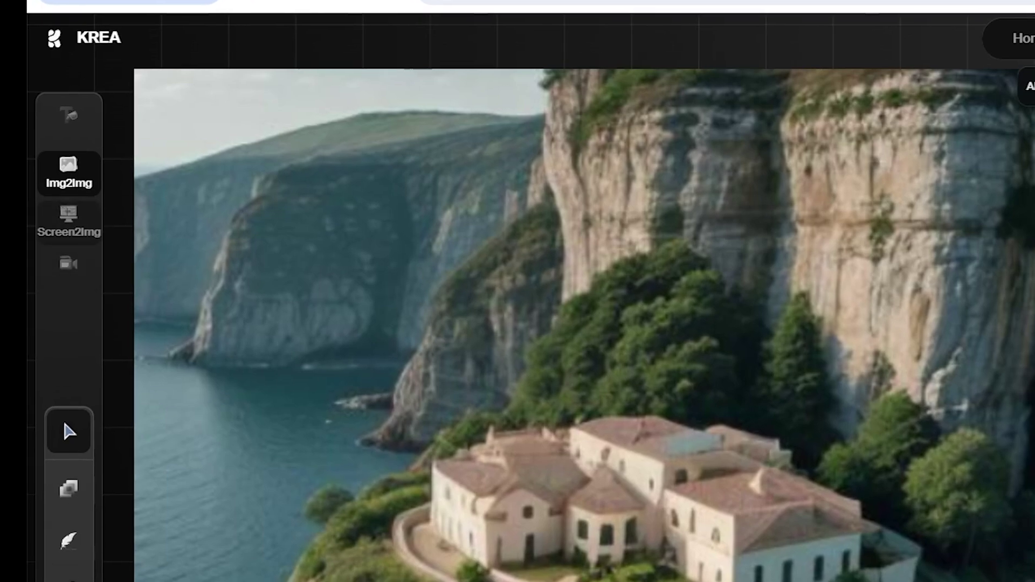
Switch to screen-to-image mode, share the "The Hardest Trip - Mandelbrot Fractal Zoom" browser tab as the source, and return to the Krea tab.
click(69, 221)
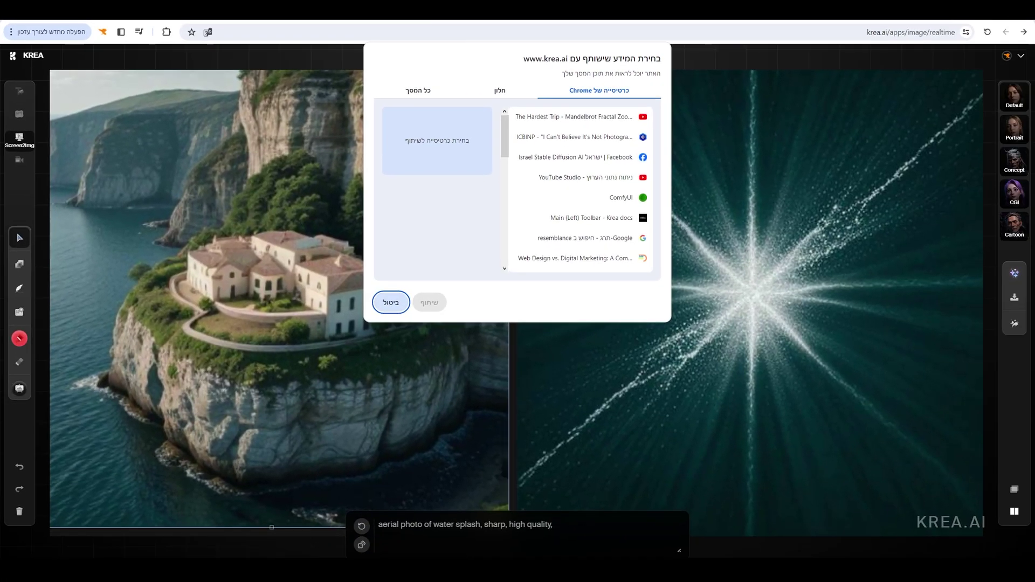
click(580, 117)
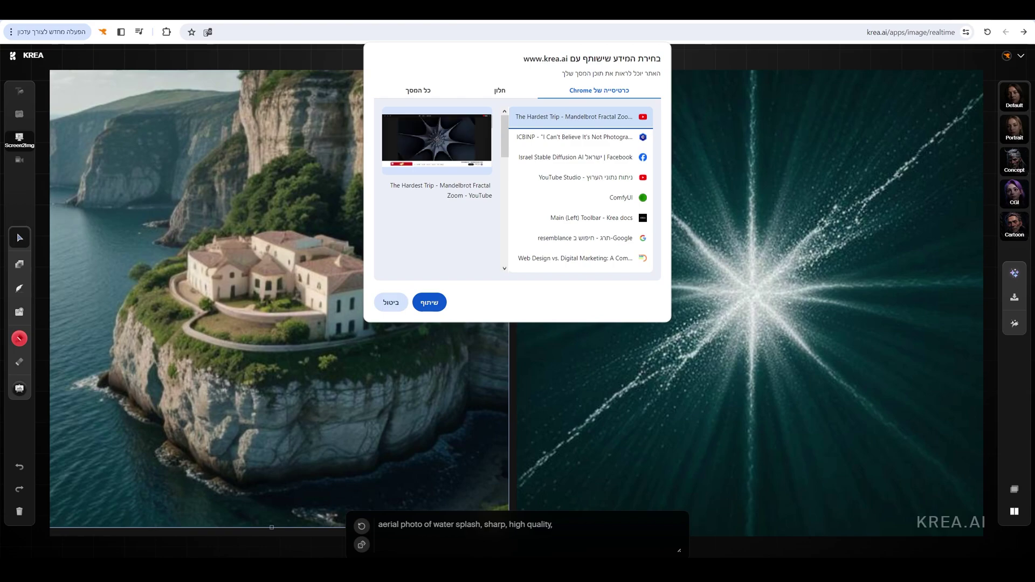
click(429, 302)
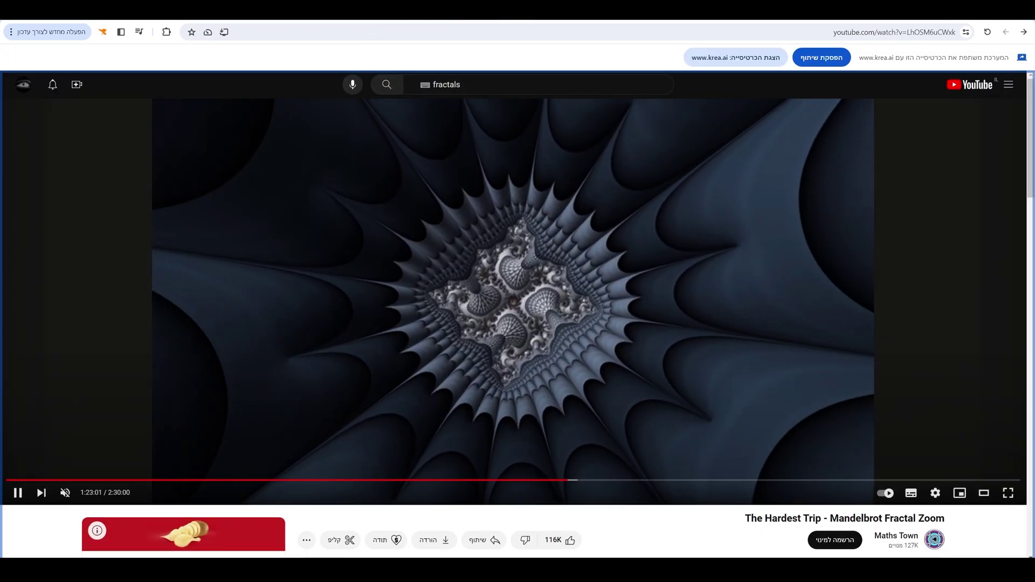
key(ctrl+Tab)
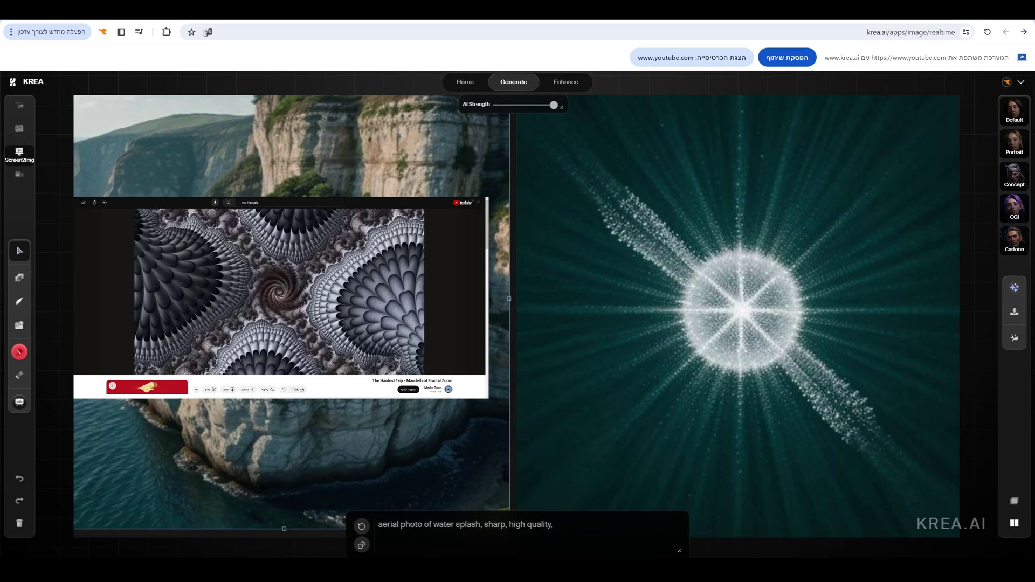
Reposition and enlarge the shared fractal video so that it fills the source canvas, and set the AI Strength to about 0.5.
click(295, 298)
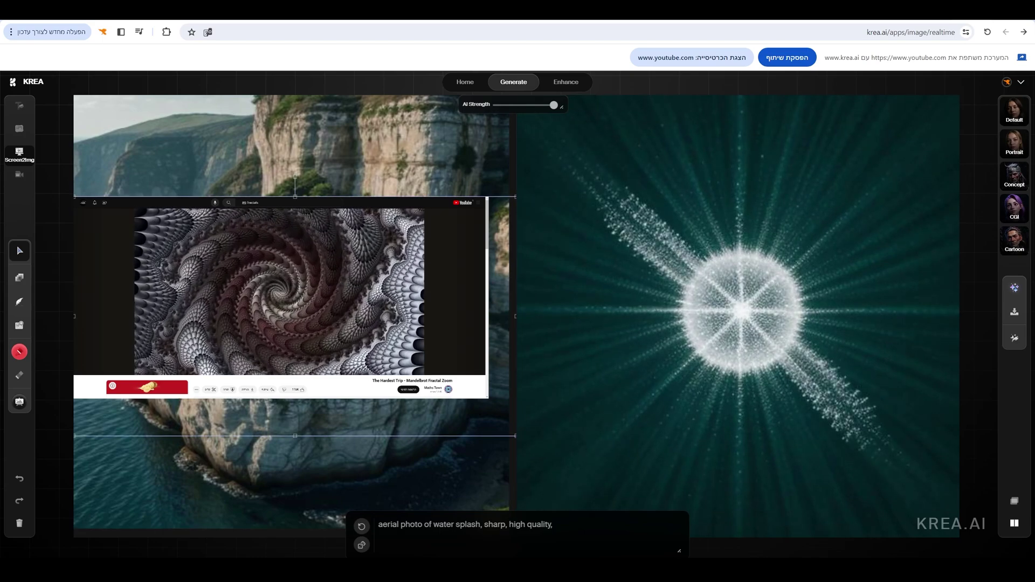
drag(295, 298, 360, 318)
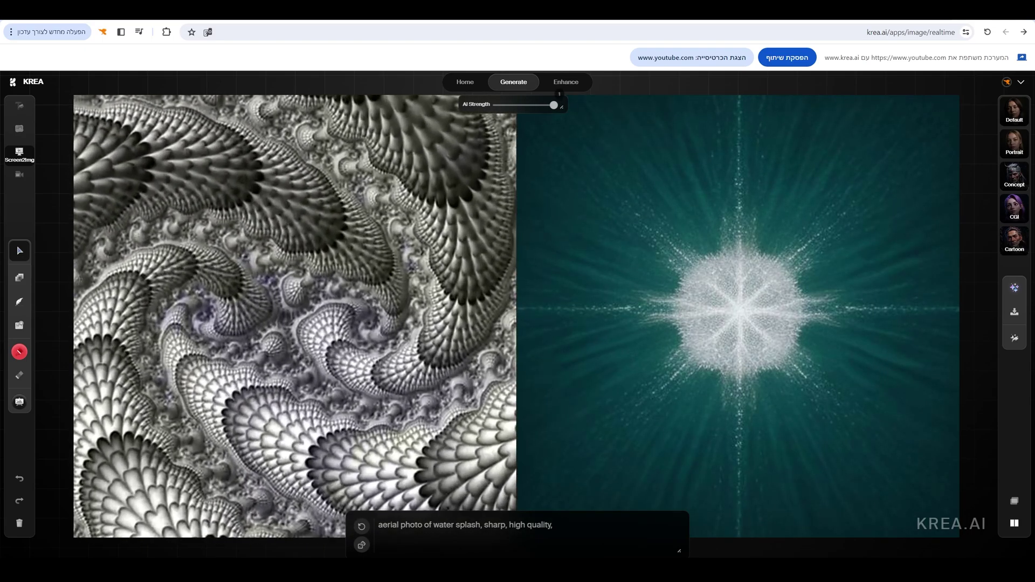
drag(553, 104, 524, 105)
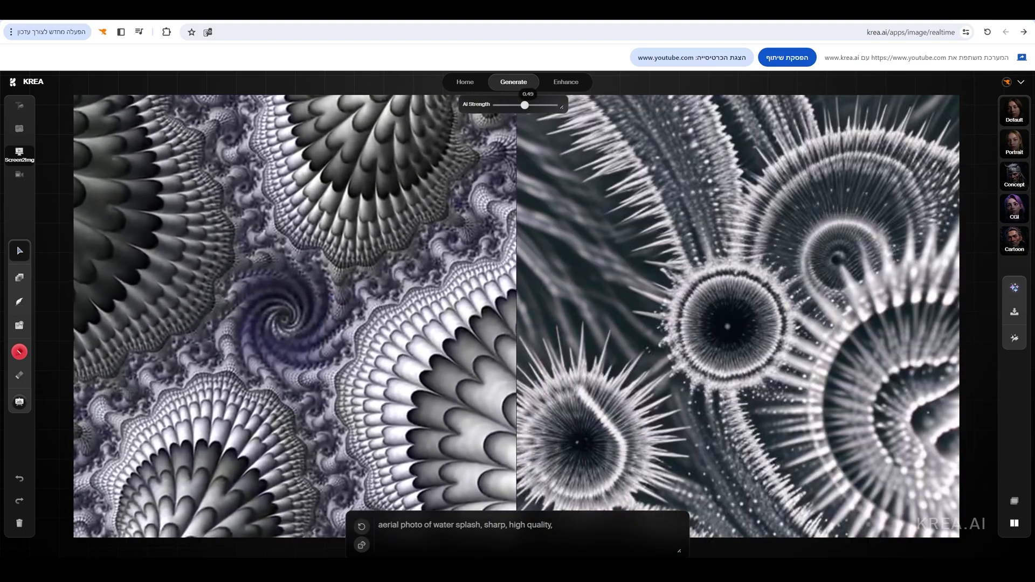
drag(525, 104, 527, 105)
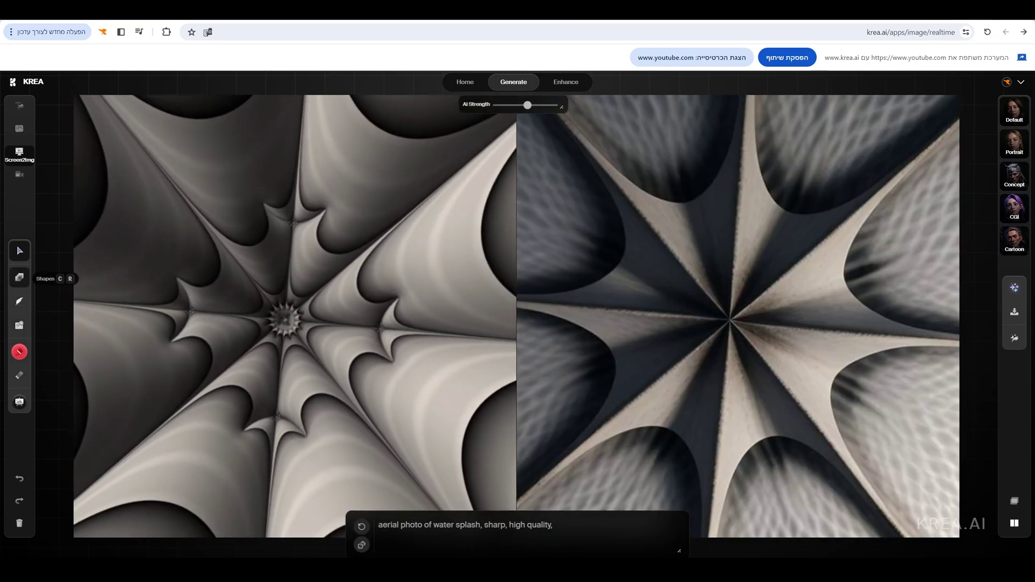
Place a cyan triangle over the centre of the fractal video, and clear the canvas.
click(19, 277)
click(109, 272)
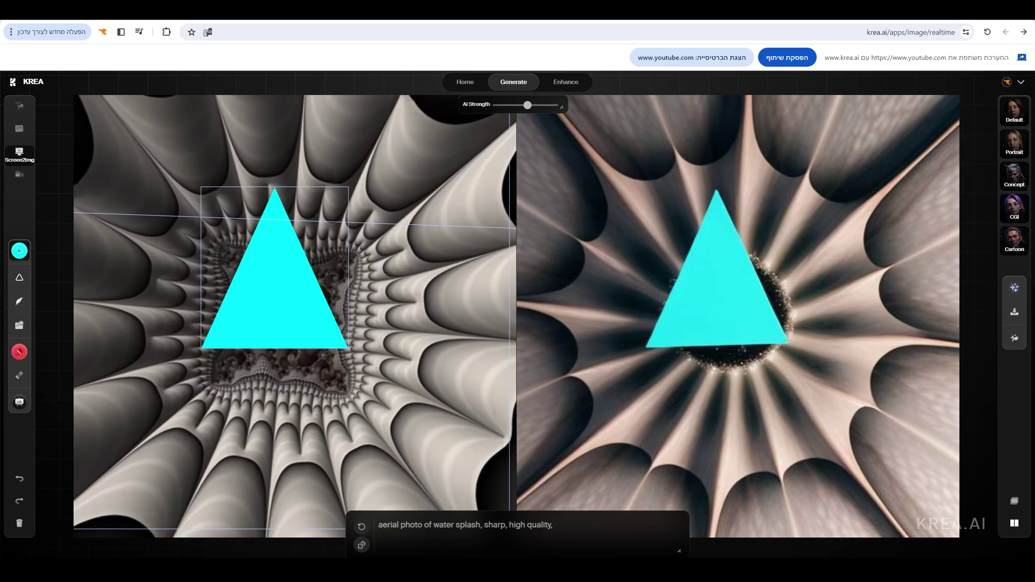
key(Delete)
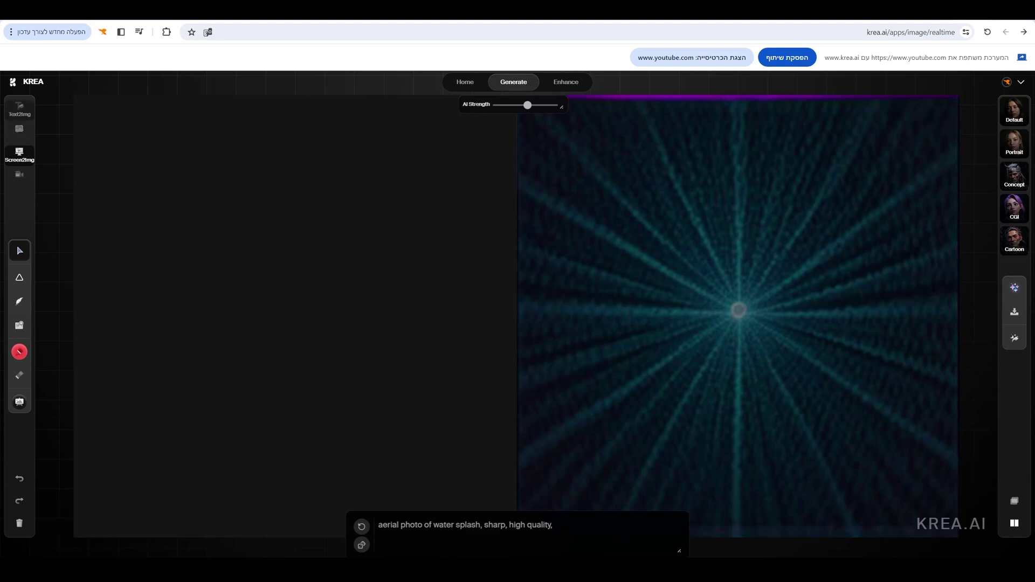
Switch to text-to-image mode and try the Default, Portrait and Cartoon styles on the water splash picture.
click(19, 106)
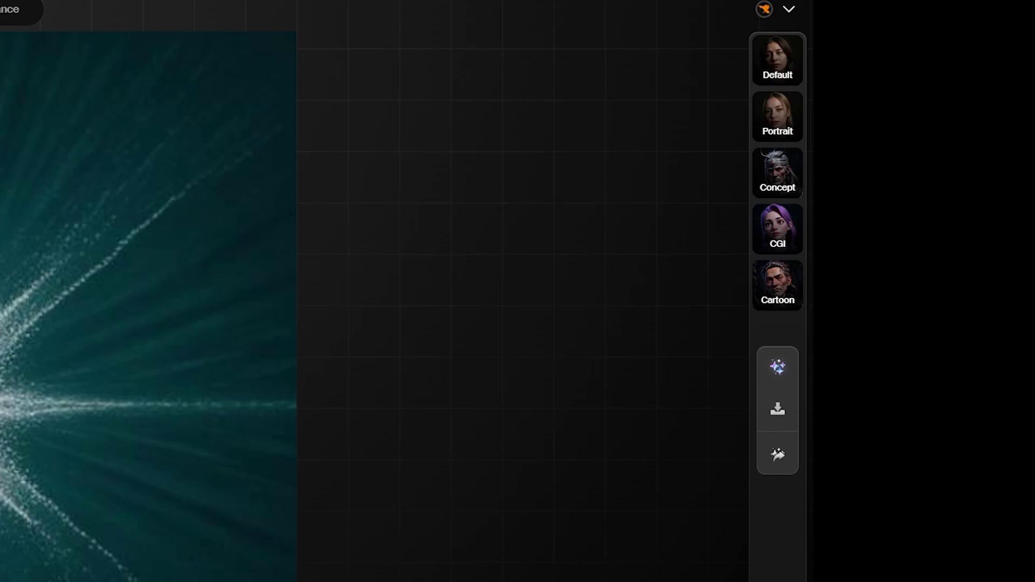
click(777, 59)
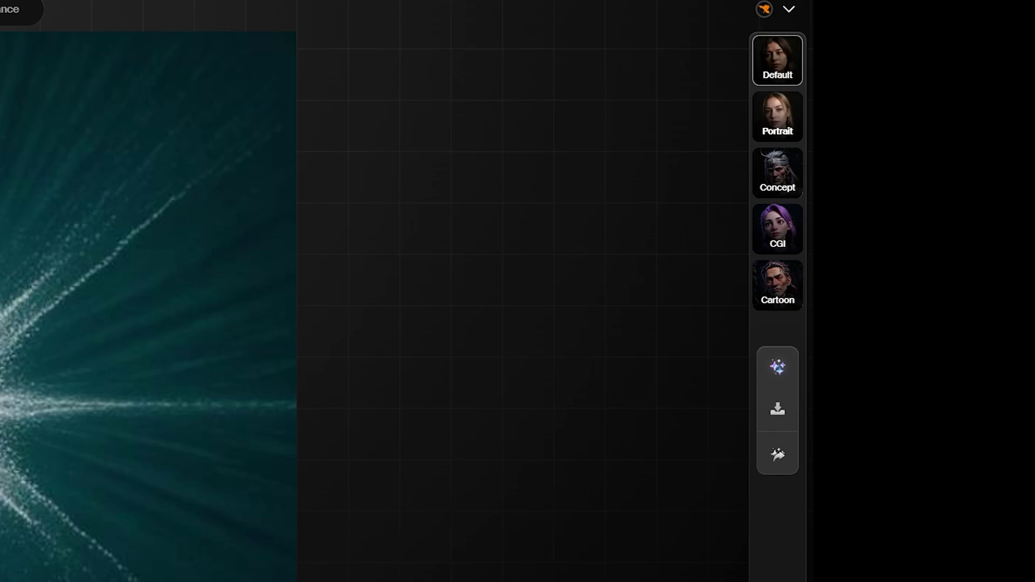
click(777, 117)
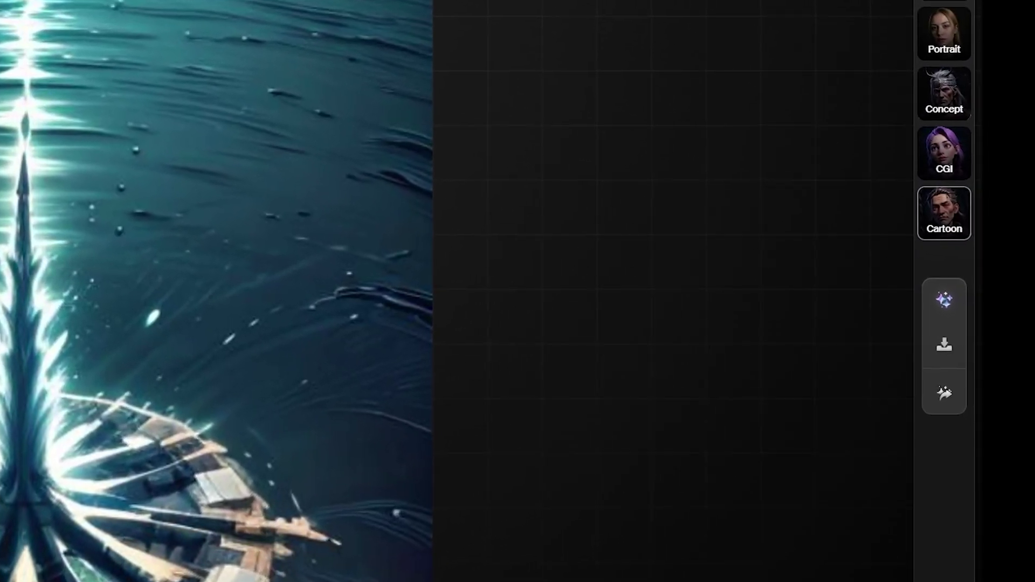
click(944, 300)
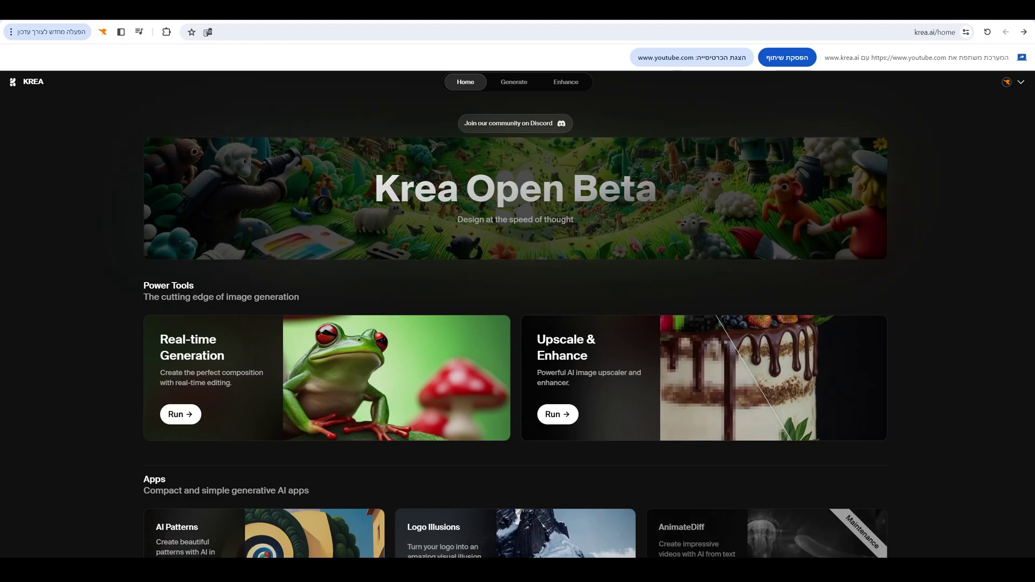
From the Krea home page, go to the canvas workspace and request "photo of top model" from its prompt assistant.
scroll(517, 313, down, 6)
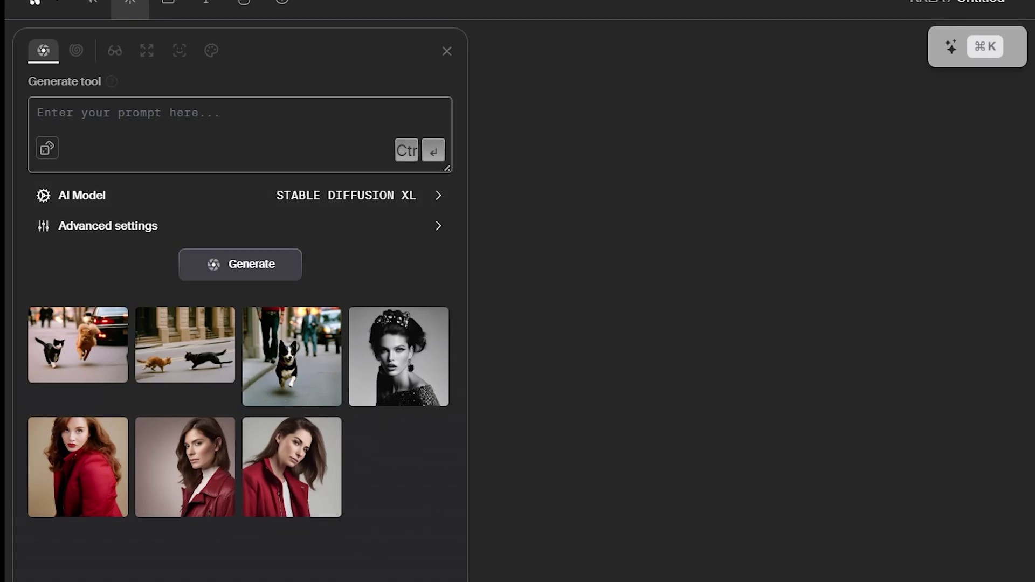
click(37, 113)
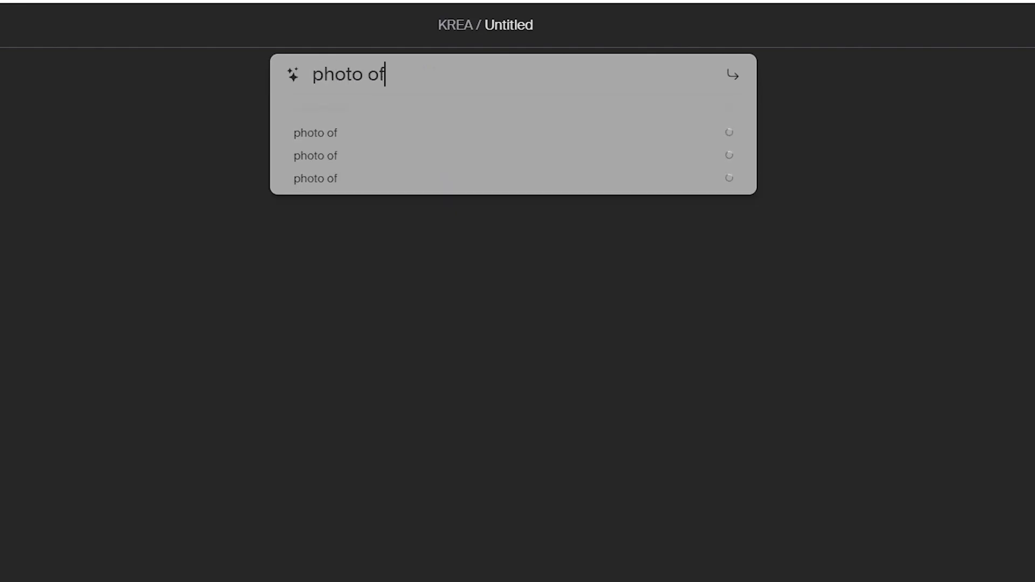
text(hoto of top model)
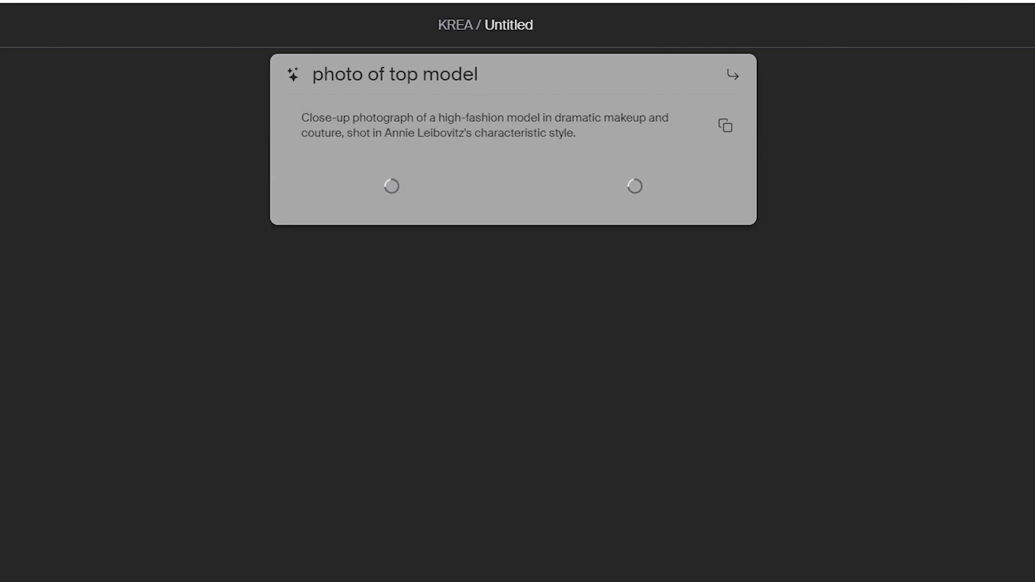
Examine the words "top model" in the request and the expanded fashion photograph prompt suggested by the assistant.
key(shift+Left)
key(shift+Left)
key(shift+Left)
key(shift+Left)
key(shift+Left)
key(shift+Left)
key(shift+Left)
key(shift+Left)
key(shift+Left)
key(shift+Left)
key(shift+Left)
key(shift+Left)
key(shift+Left)
key(shift+Left)
key(shift+Left)
key(shift+Left)
key(shift+Left)
key(shift+Left)
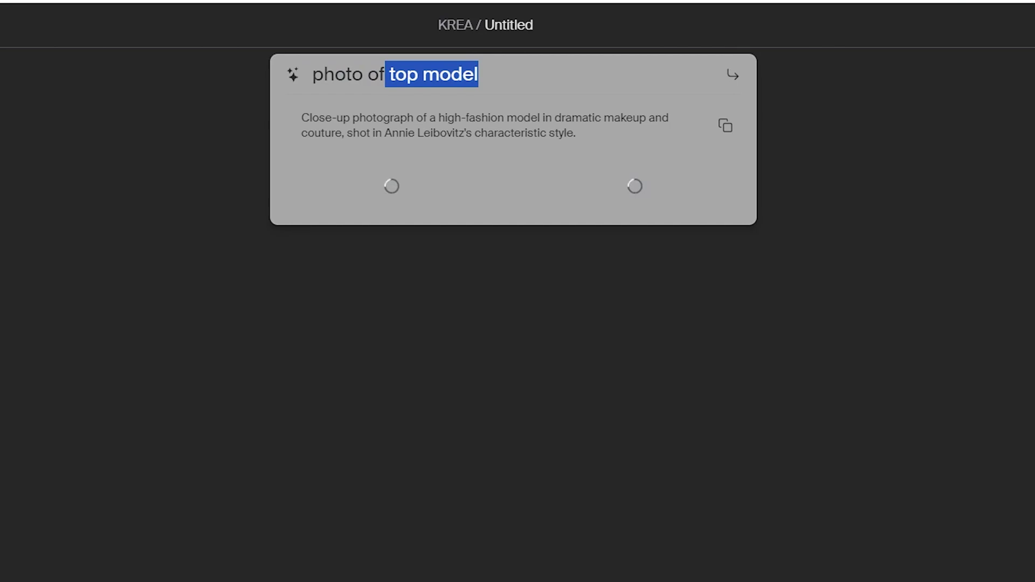
drag(302, 117, 590, 129)
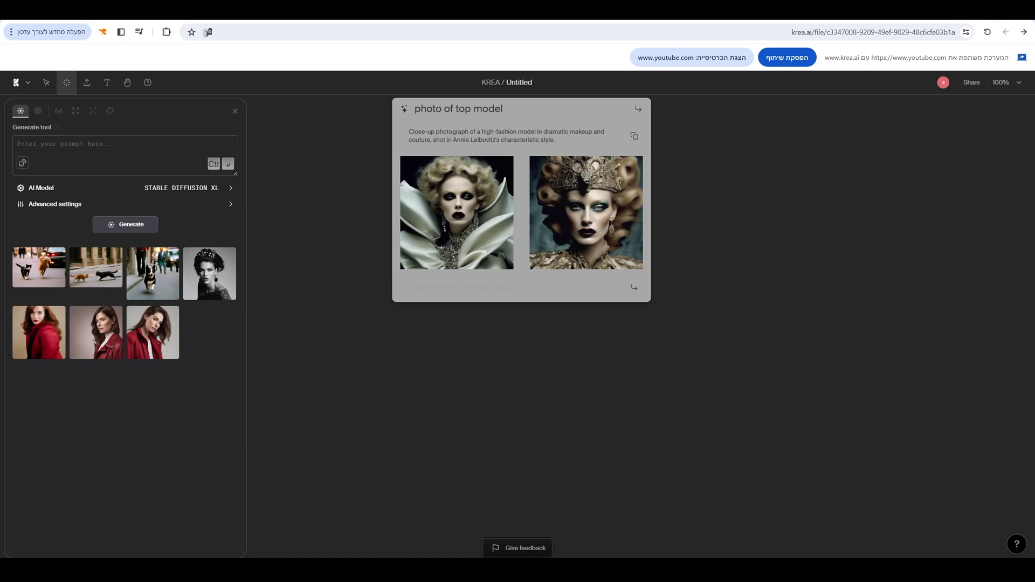
Place the generated image of the crowned model on the canvas and fit it into view below the prompt assistant.
drag(601, 205, 765, 279)
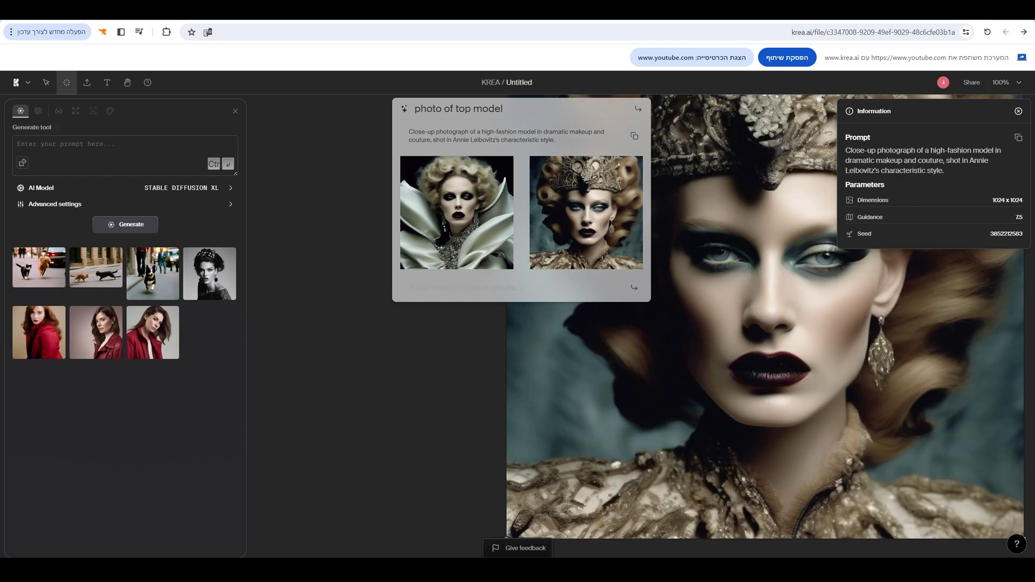
scroll(765, 326, down, 3)
scroll(765, 326, up, 4)
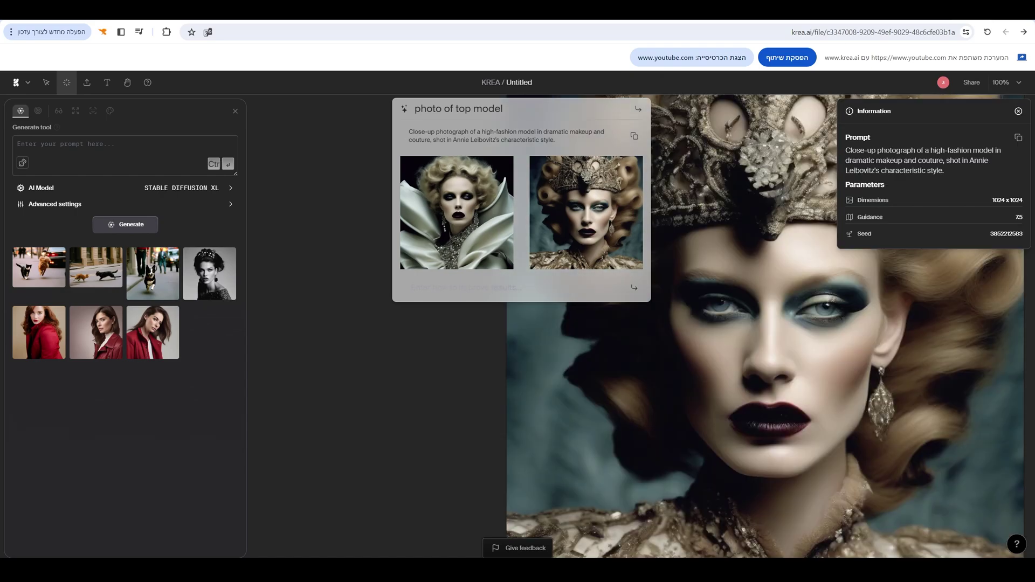
scroll(781, 295, down, 5)
drag(781, 295, 613, 393)
scroll(712, 431, up, 3)
scroll(712, 431, down, 3)
click(695, 421)
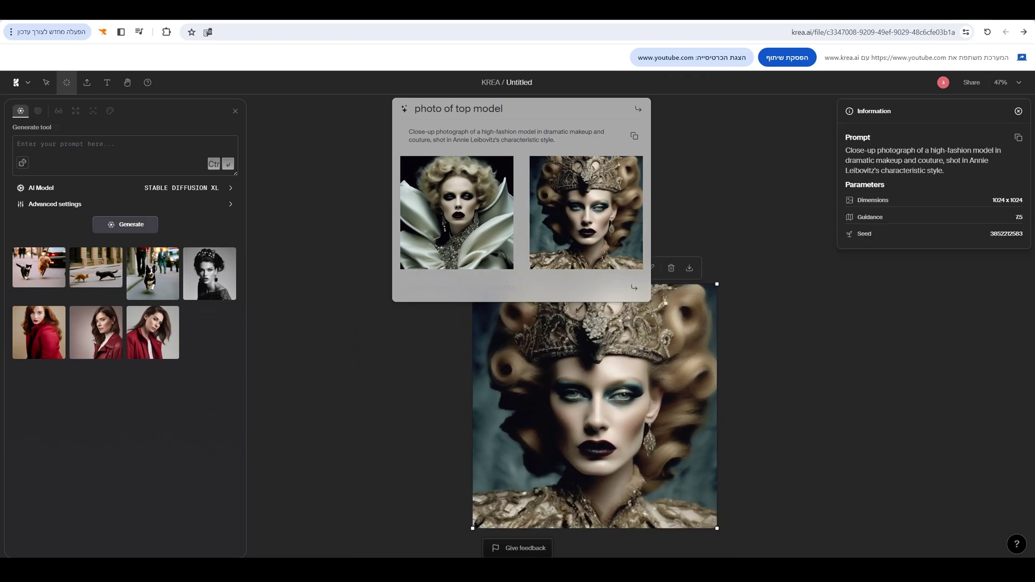
View the placed image at 100% and 50% canvas zoom, and close the prompt assistant.
scroll(711, 431, down, 3)
scroll(926, 165, up, 5)
click(1003, 82)
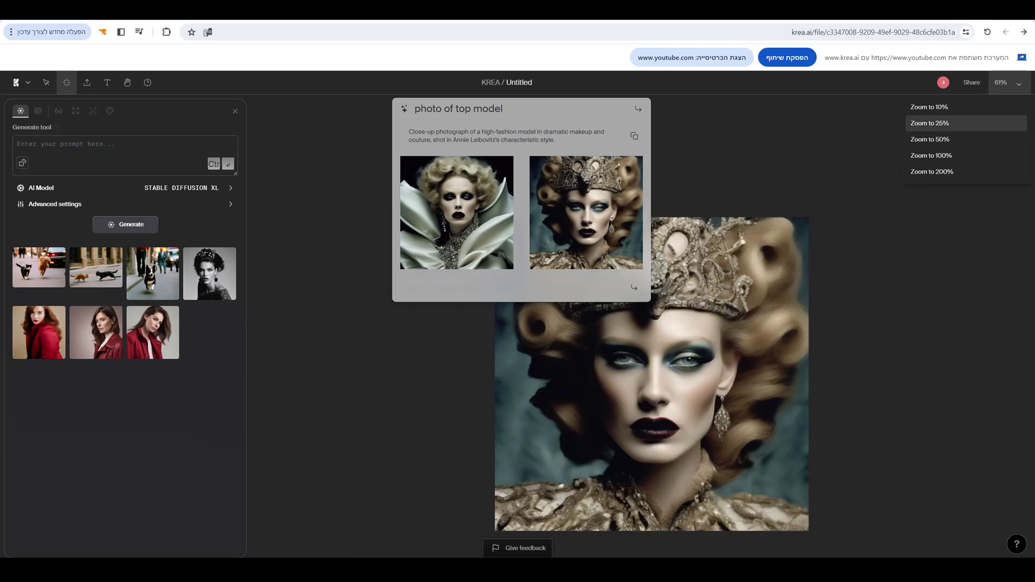
click(931, 156)
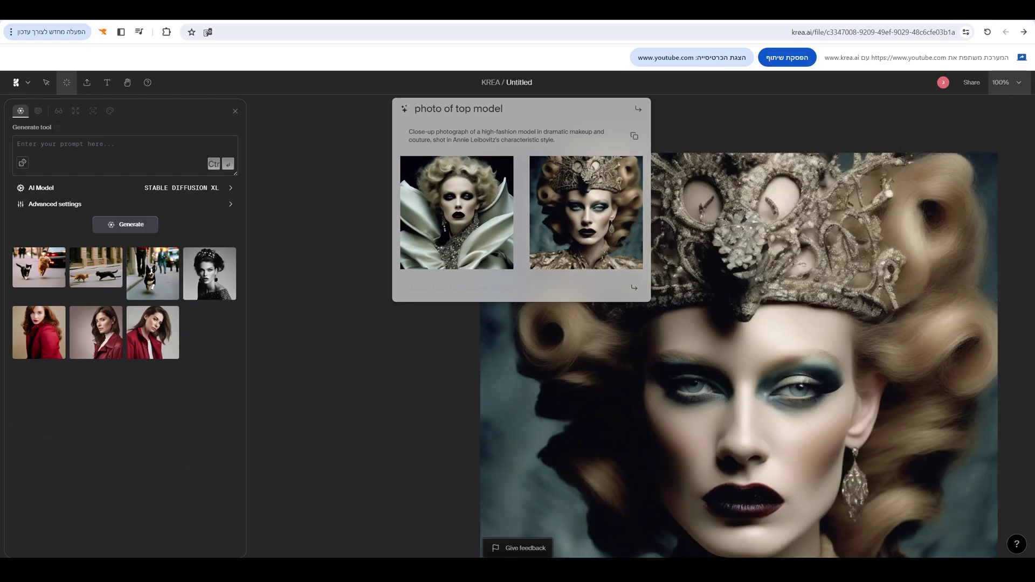
click(1003, 82)
click(930, 139)
scroll(628, 363, down, 1)
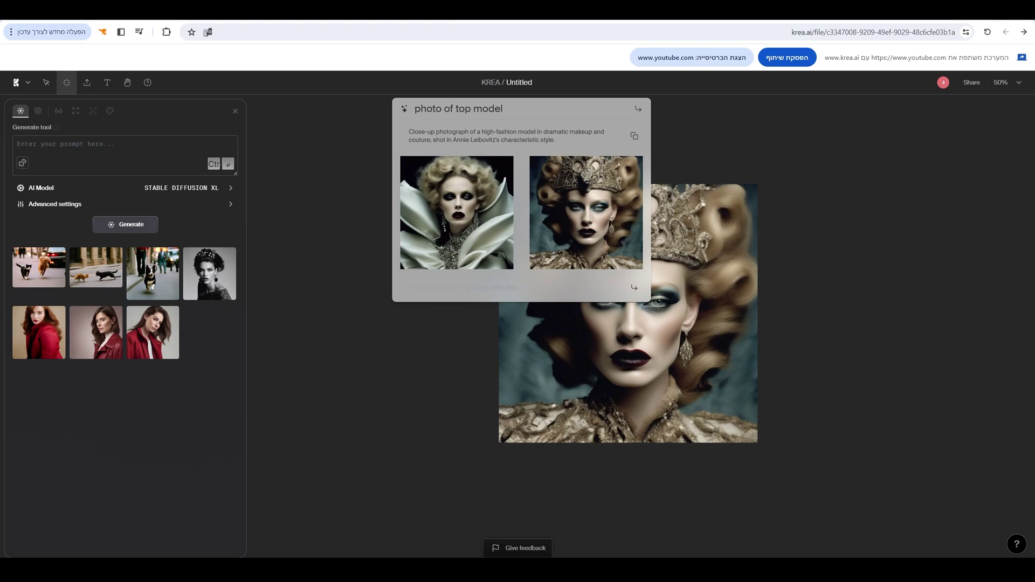
key(Escape)
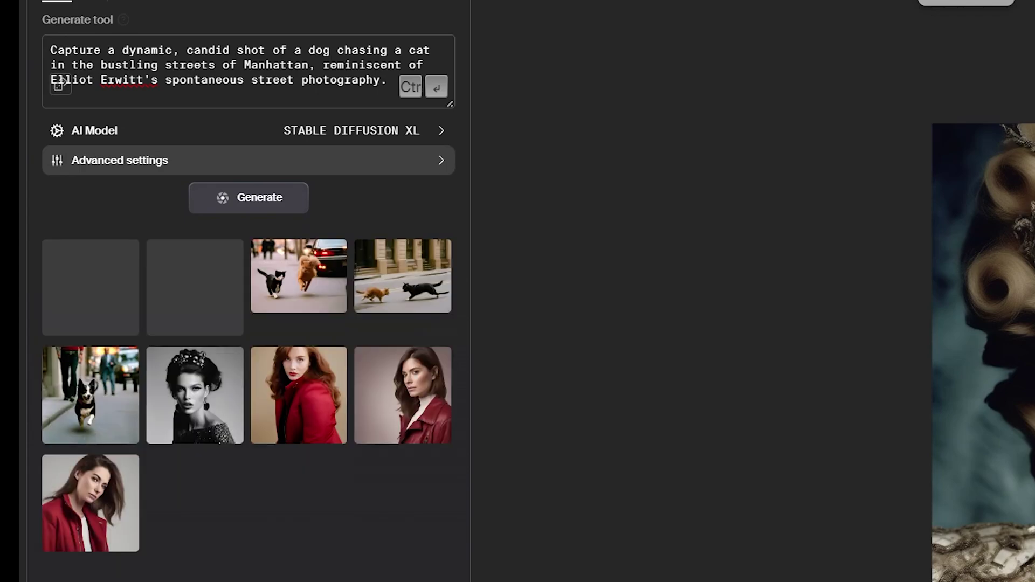
Open the advanced settings of the Generate tool for the dog-chasing-cat prompt.
click(248, 160)
key(Tab)
key(Tab)
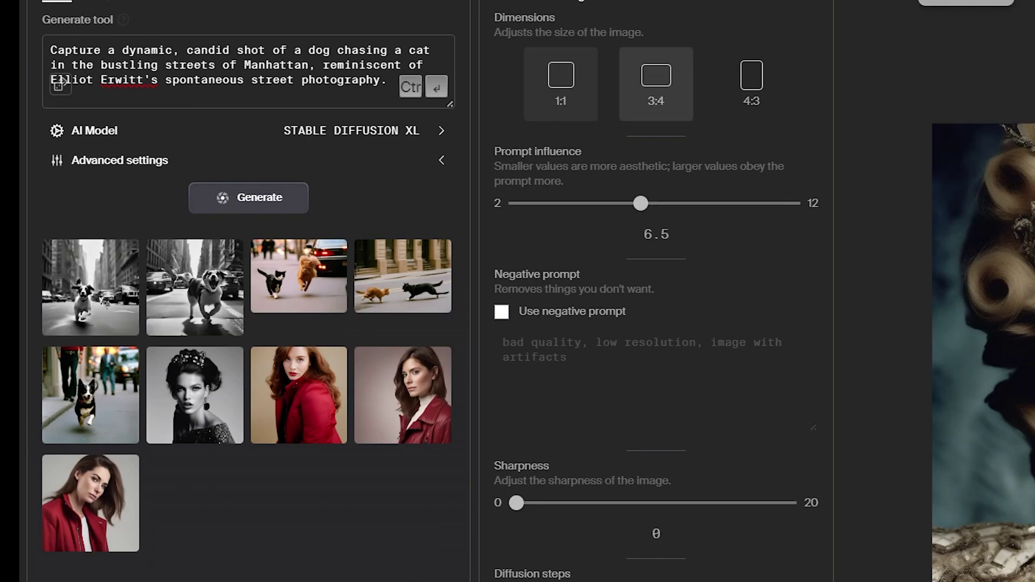
Try a higher prompt influence and set it back to 6.5.
key(Tab)
key(Tab)
key(Tab)
key(Right)
key(Right)
key(Right)
key(Right)
key(Right)
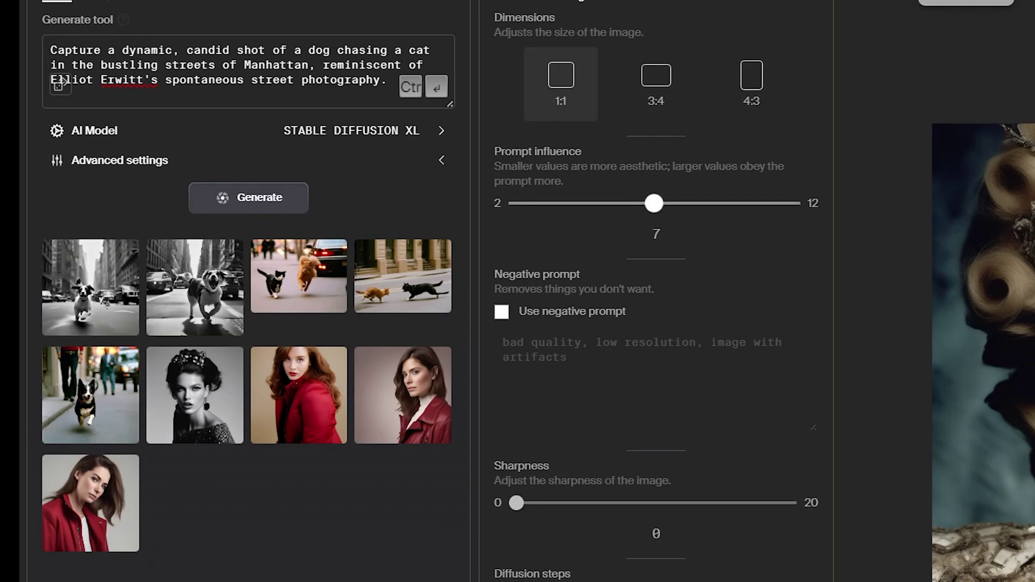
key(Left)
key(Left)
key(Left)
key(Left)
key(Left)
key(Tab)
key(shift+Tab)
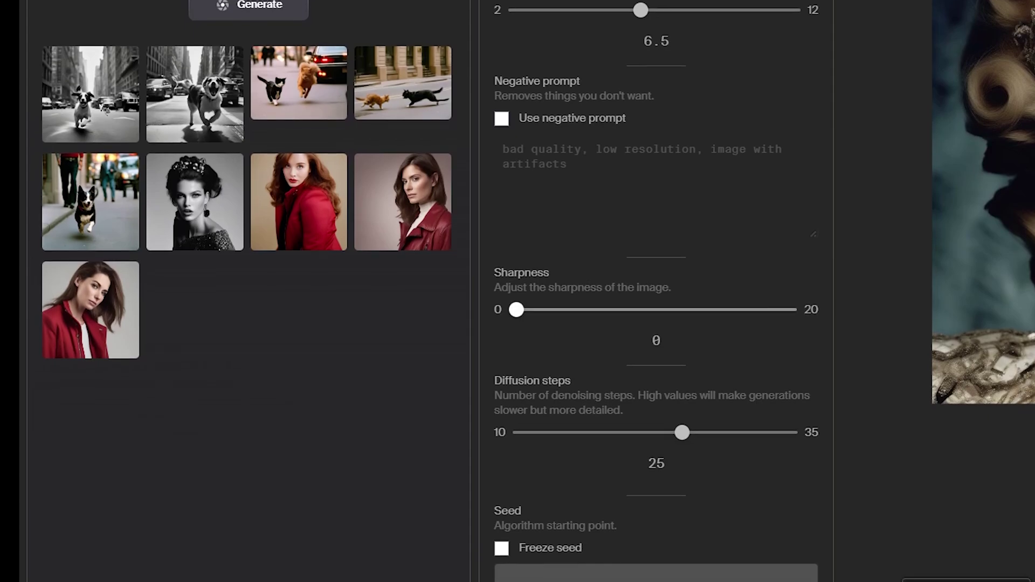
Set the sharpness to 2.5 and the diffusion steps to 20.
drag(557, 310, 551, 310)
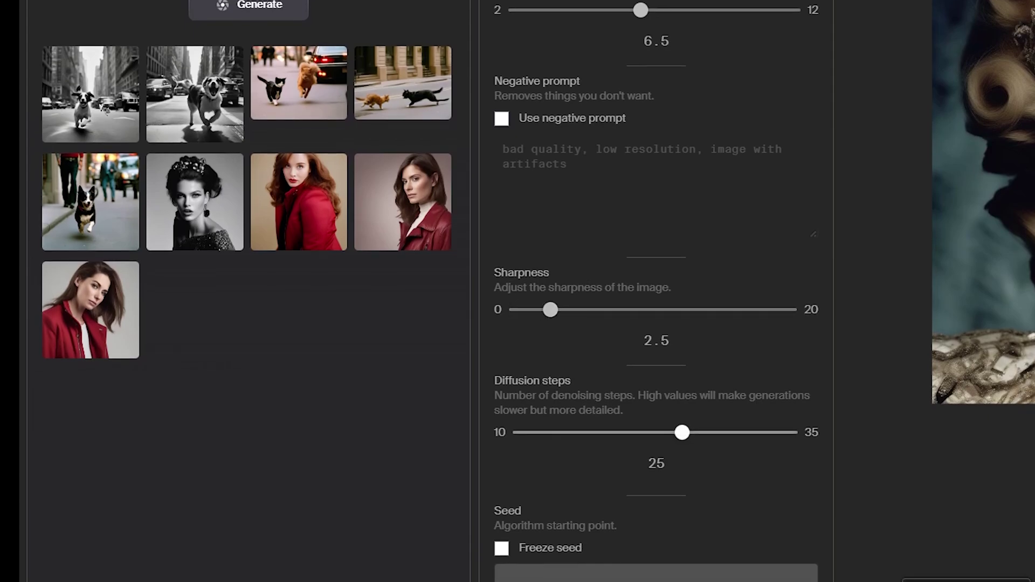
key(Left)
key(Right)
key(Left)
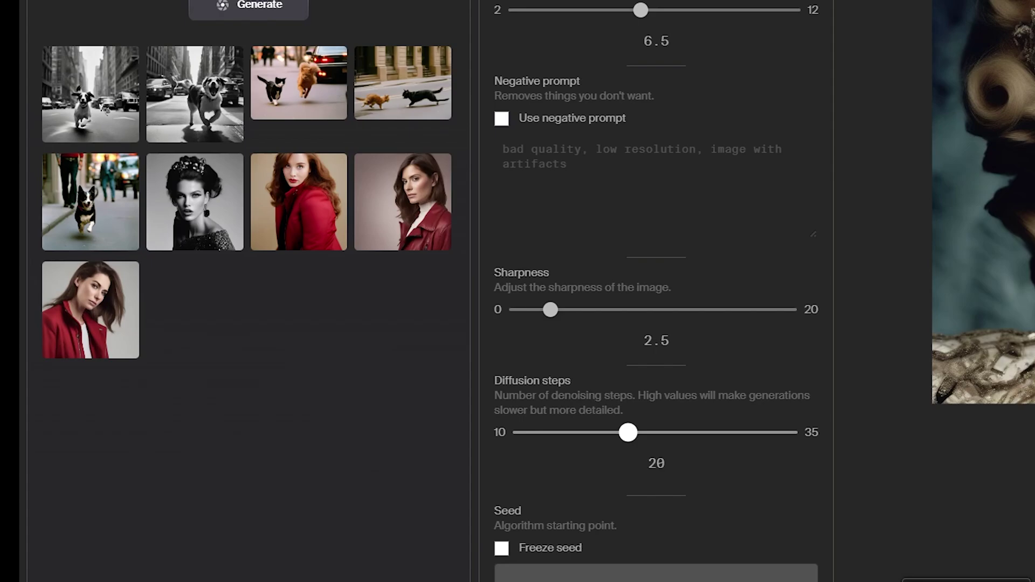
key(Left)
key(Right)
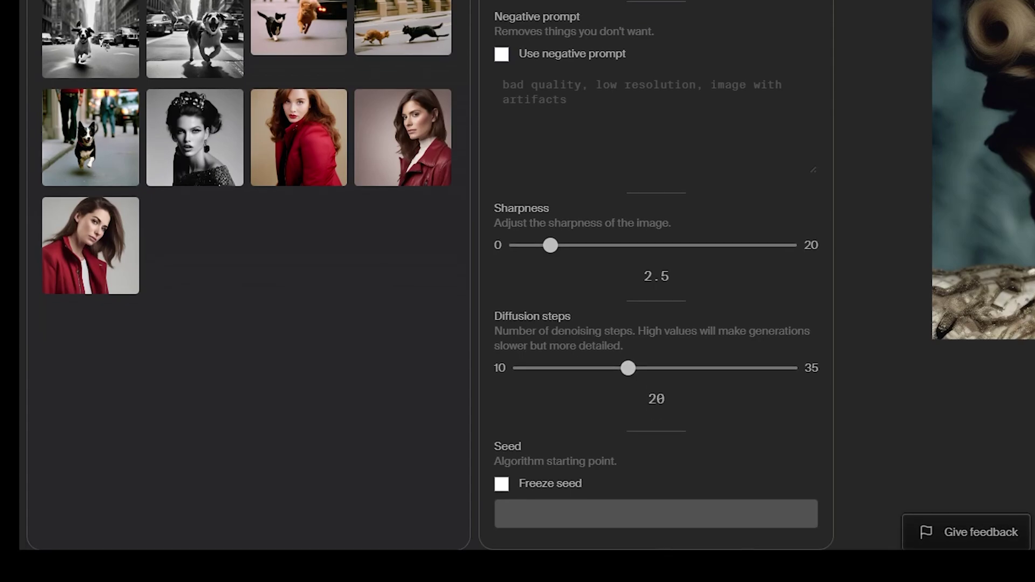
Turn on the frozen seed and select the seed value for editing.
key(Tab)
key(space)
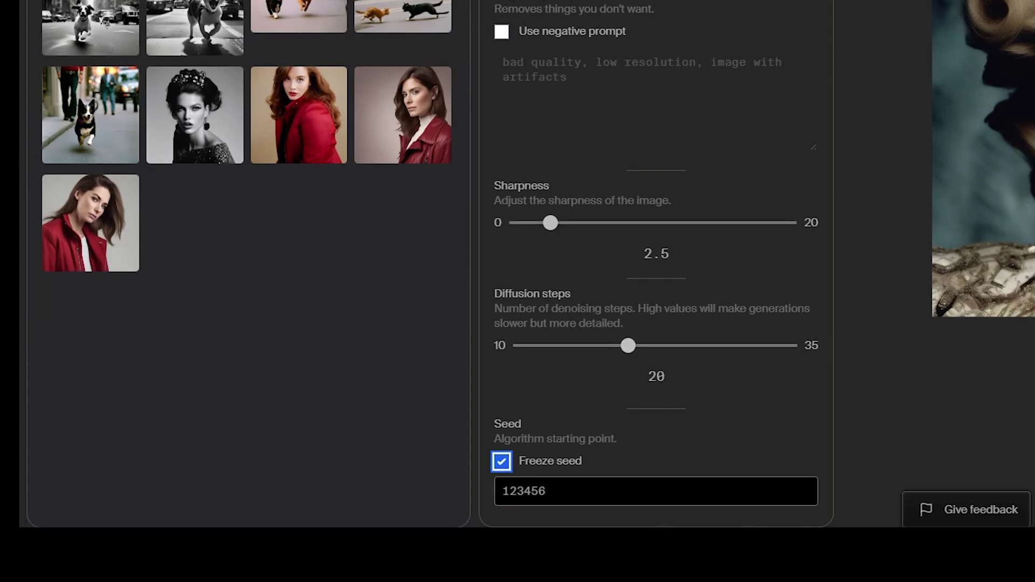
drag(546, 491, 531, 491)
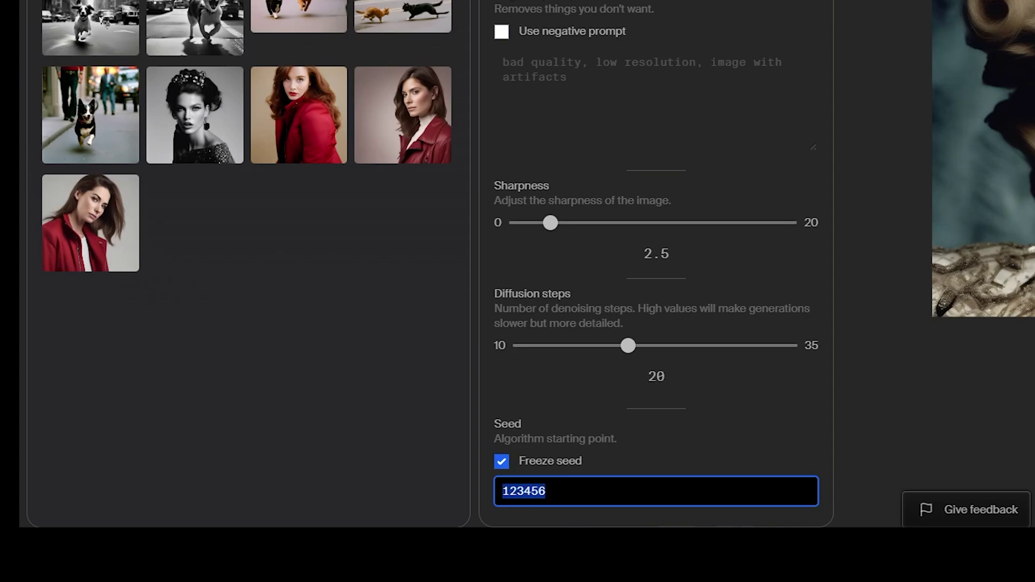
Set the frozen seed to 101010 and generate the dog-chasing-cat prompt with "street photography" removed.
text(101010)
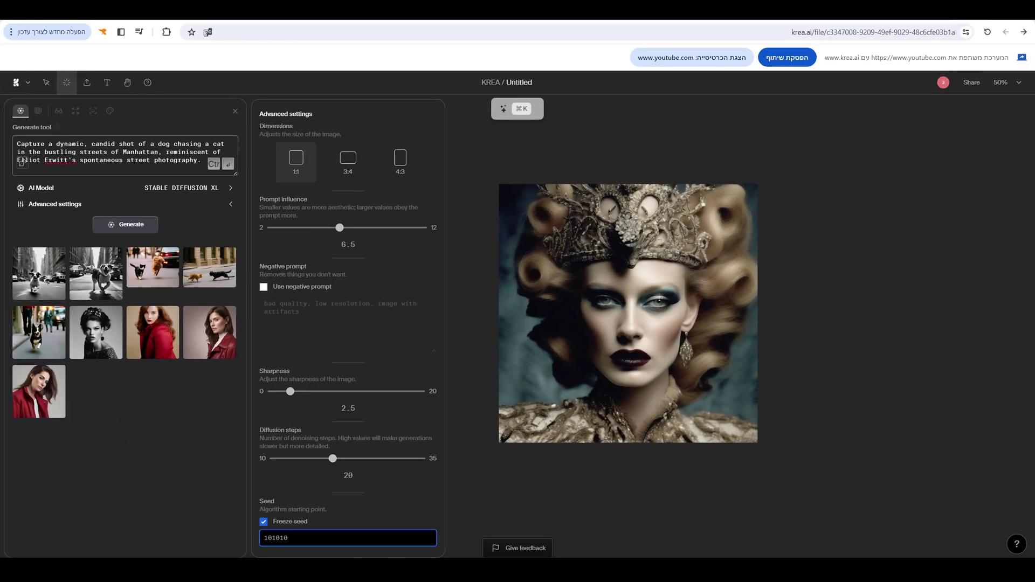
click(127, 160)
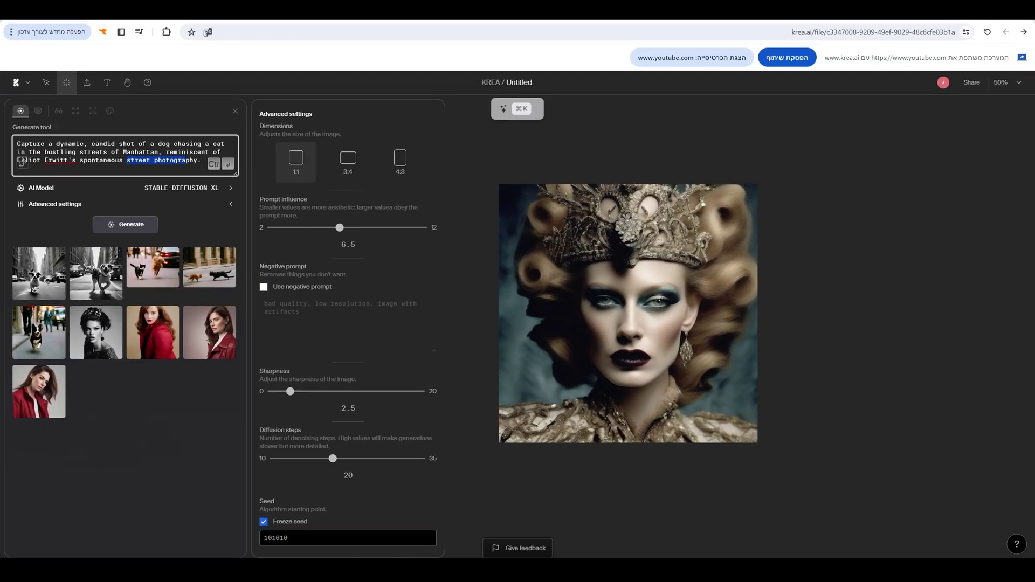
key(BackSpace)
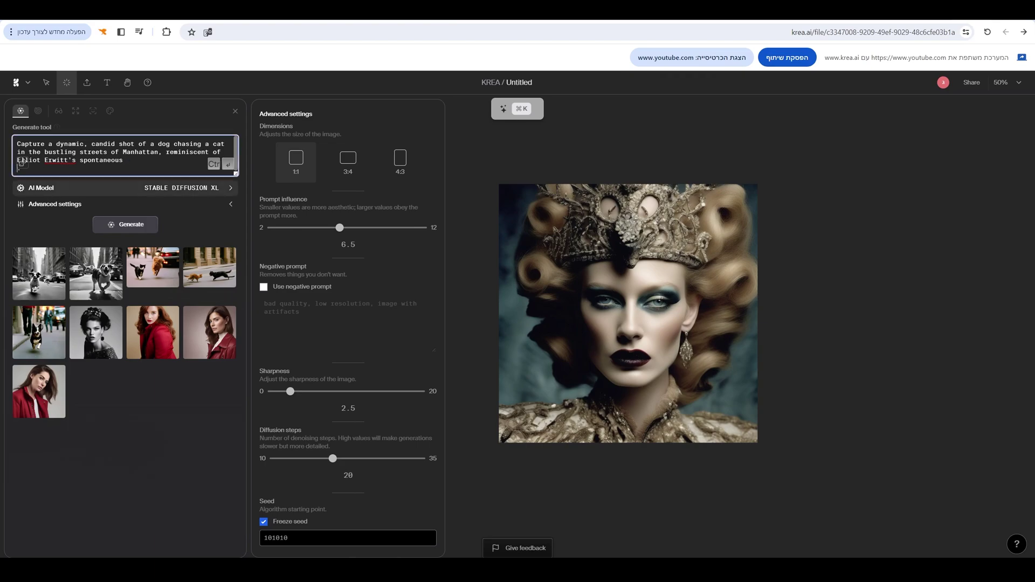
click(125, 224)
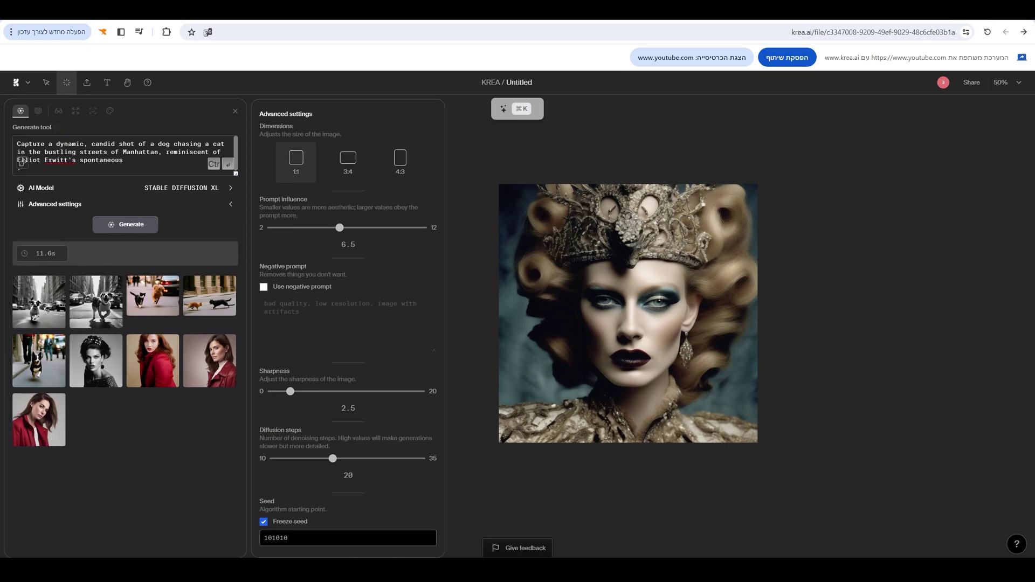
key(ctrl+Return)
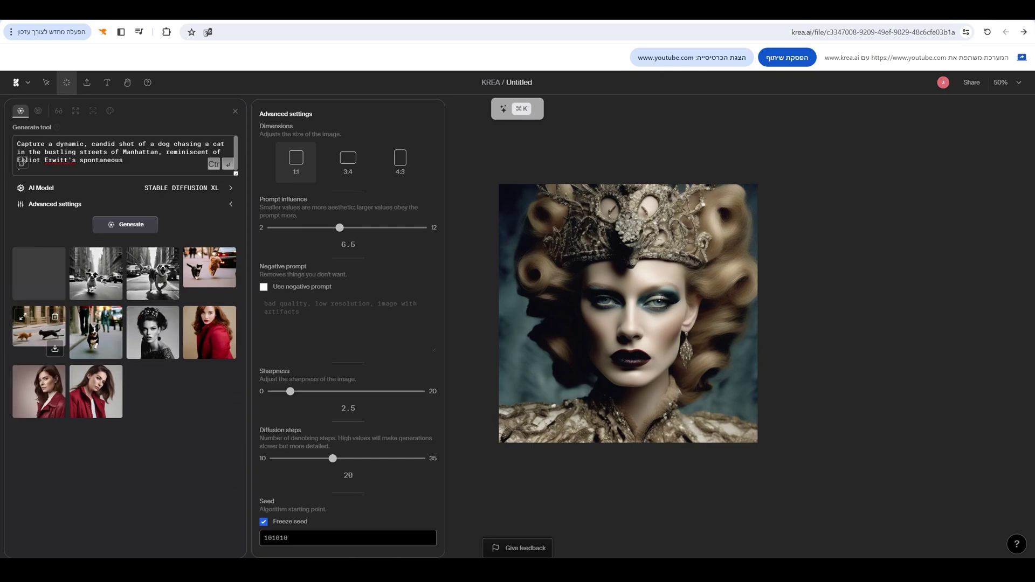
Place the generated color street image of the running cats on the canvas, to the right of the fashion portrait with a gap between them.
mouse_move(168, 317)
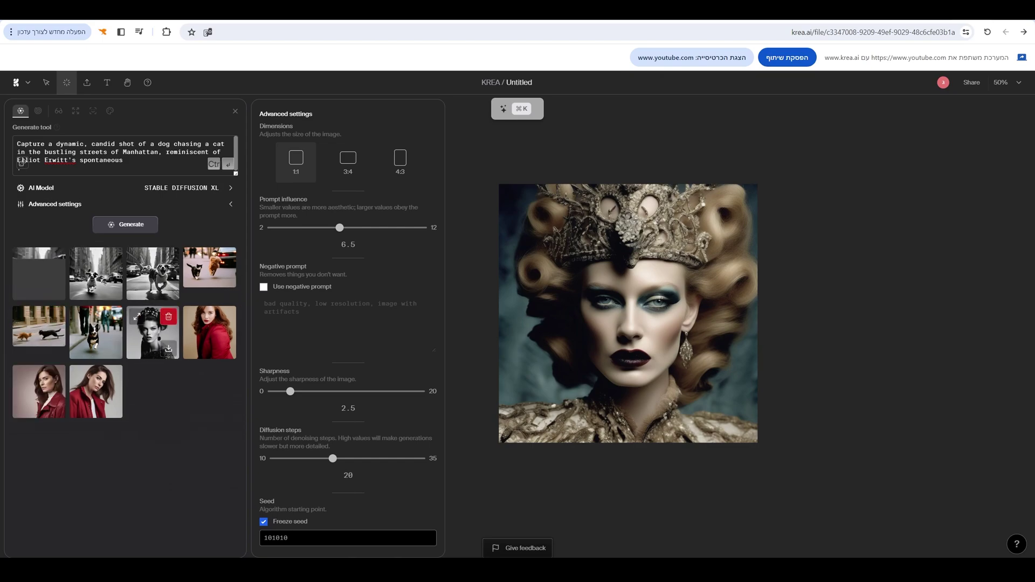
scroll(628, 313, down, 3)
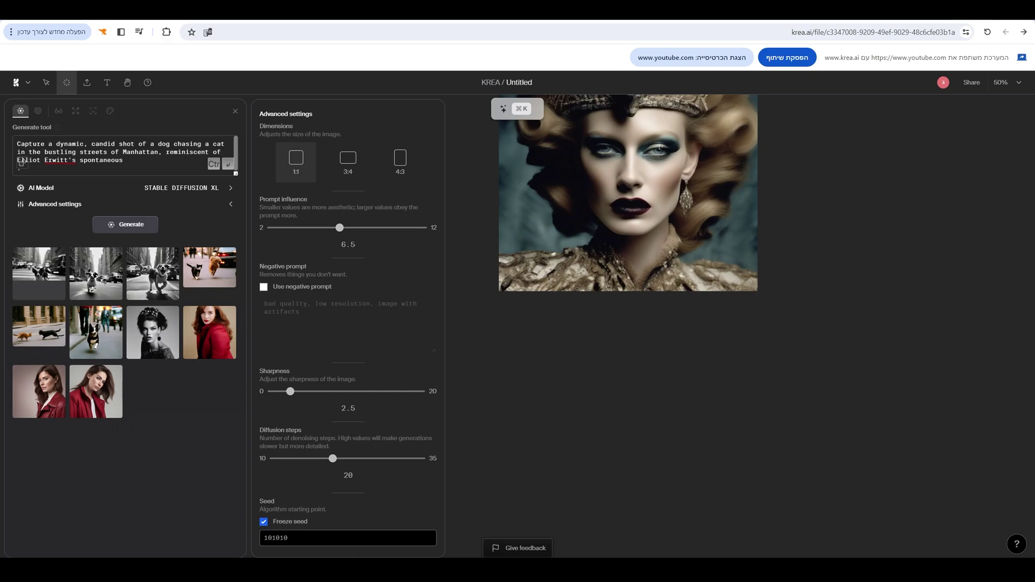
scroll(628, 313, up, 2)
drag(210, 268, 892, 263)
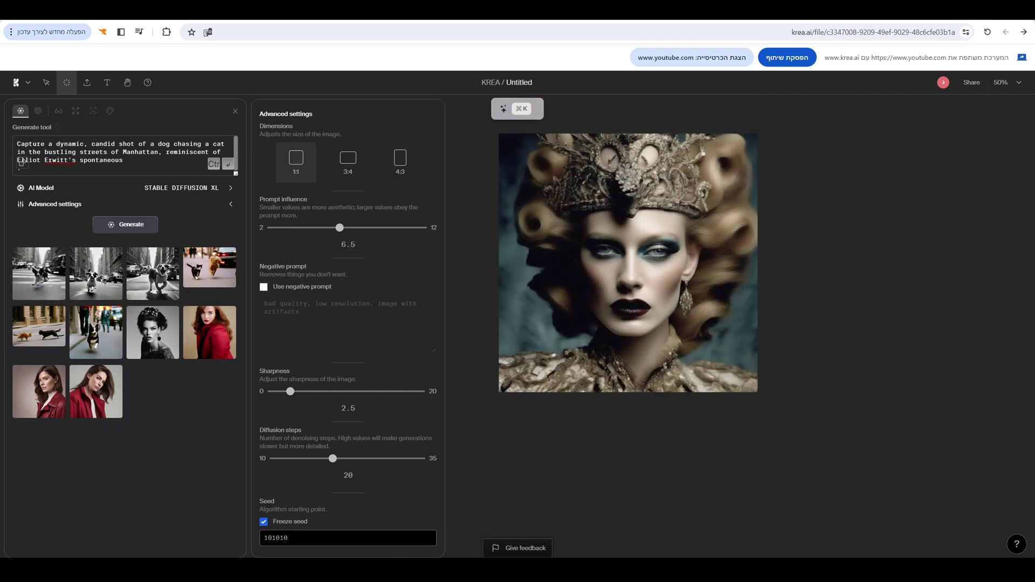
scroll(892, 262, down, 2)
scroll(892, 262, up, 3)
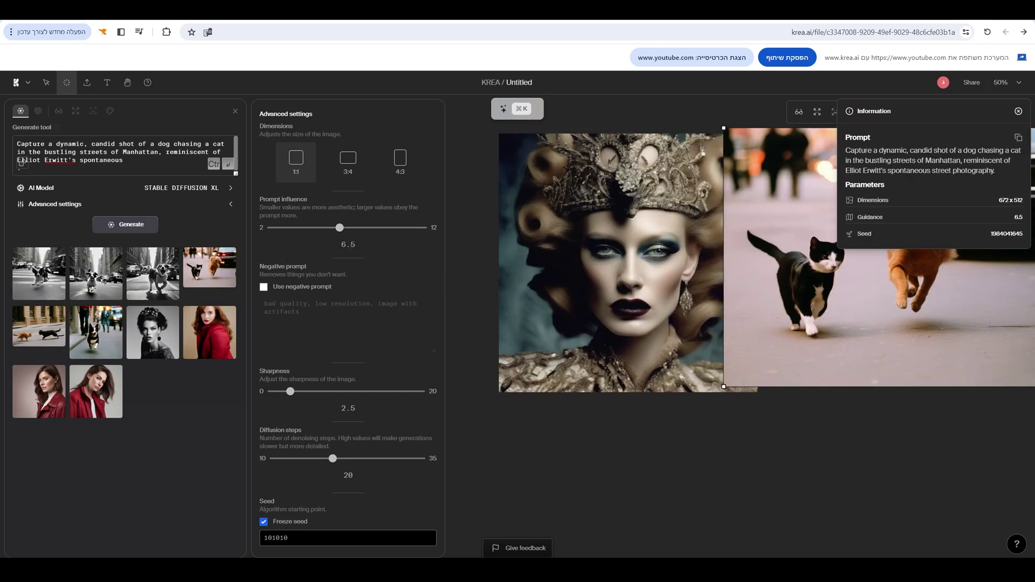
drag(892, 262, 763, 288)
scroll(858, 389, down, 5)
click(667, 295)
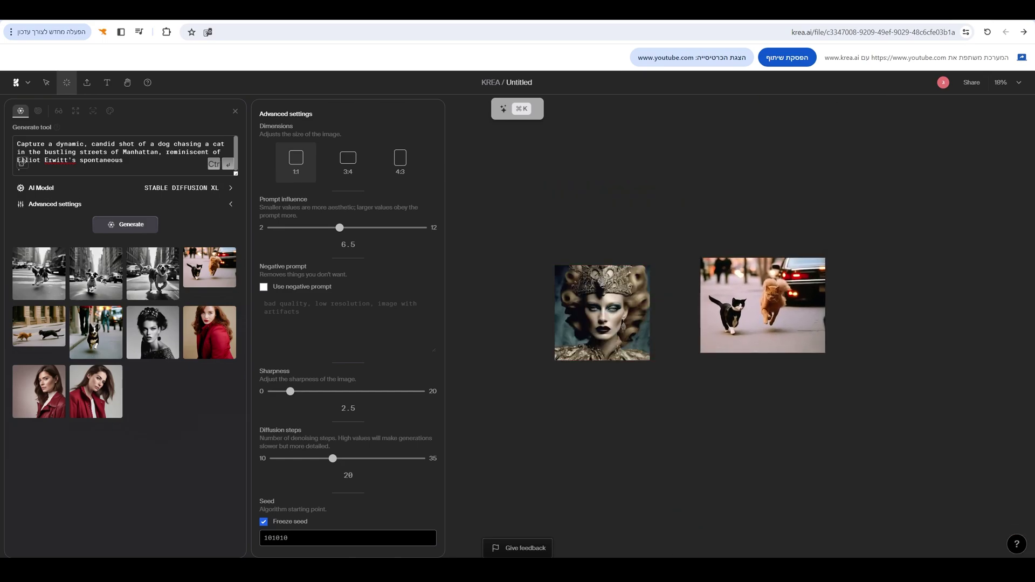
Stylize the high-fashion portrait on the canvas as a "pencil drawing".
click(609, 301)
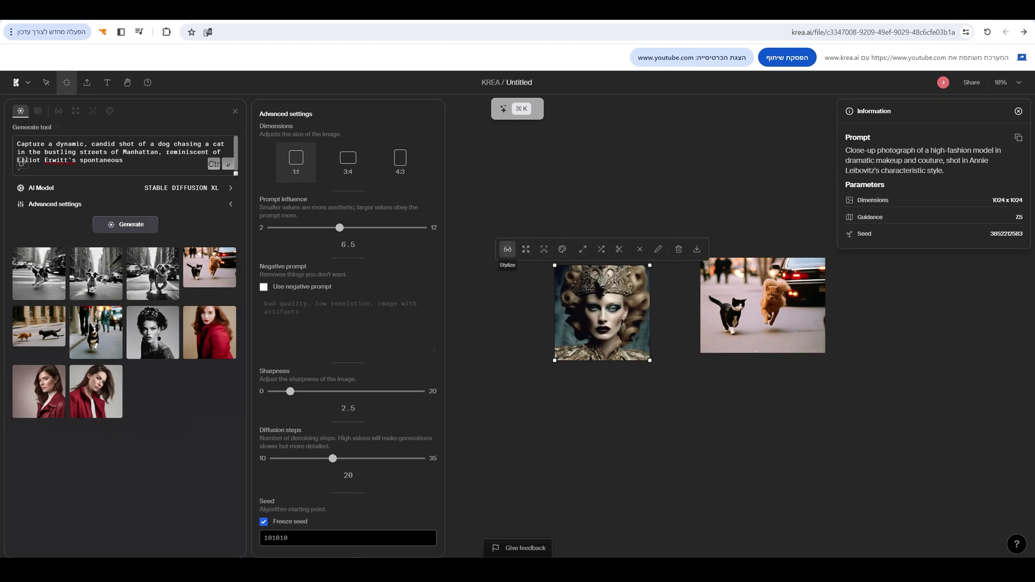
click(508, 249)
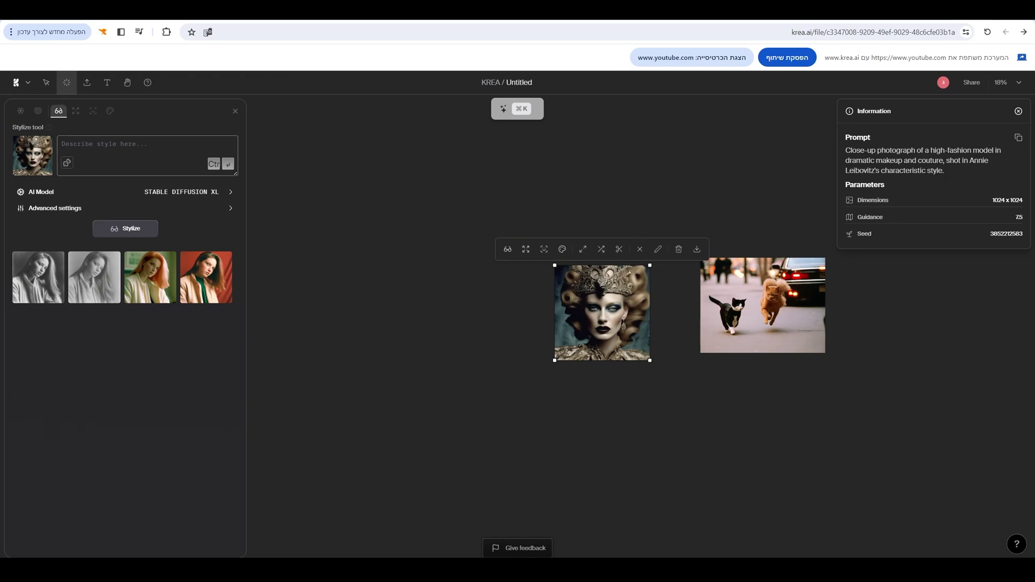
click(63, 144)
mouse_move(150, 277)
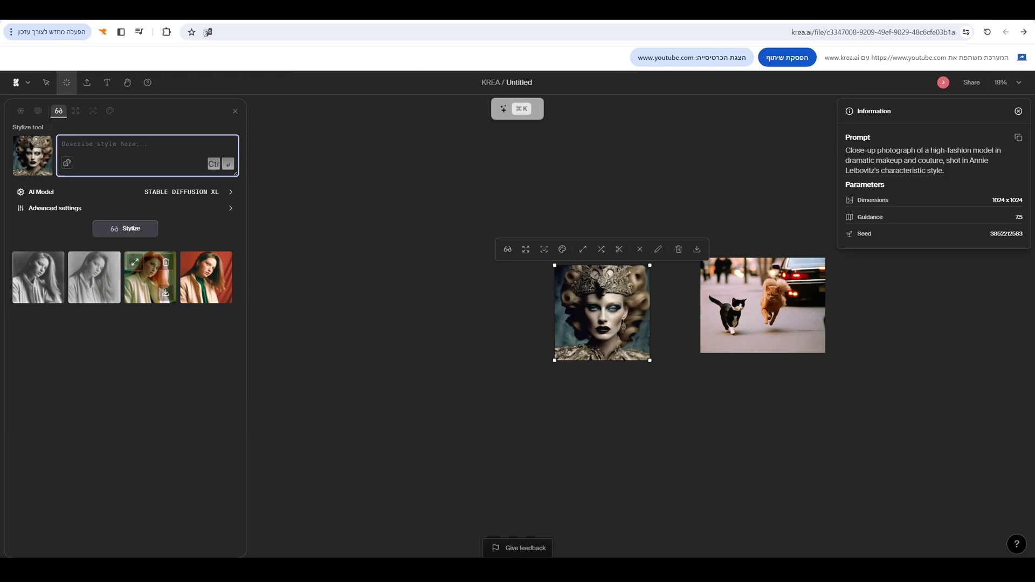
text(pencil drawing)
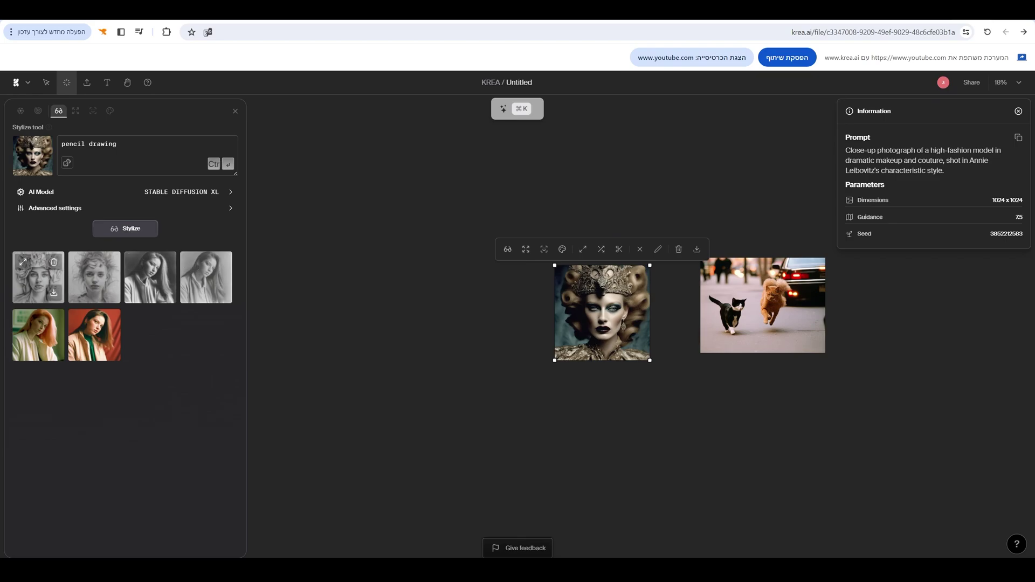
Place the first pencil-drawing result to the left of the portrait and delete its extra copy overlapping the cat image.
mouse_move(32, 284)
mouse_down()
mouse_move(404, 296)
mouse_move(480, 313)
mouse_up()
click(699, 312)
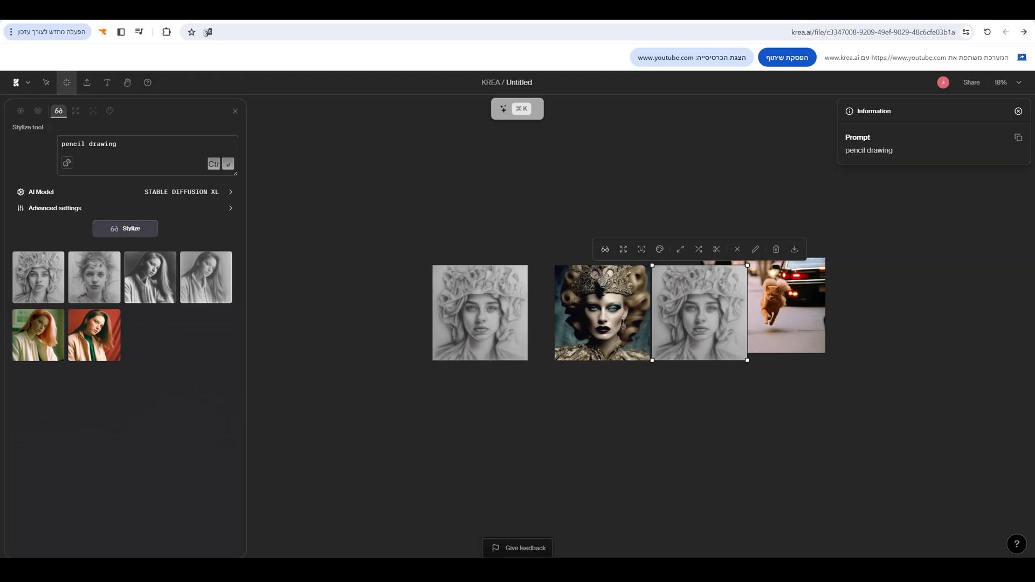
key(Delete)
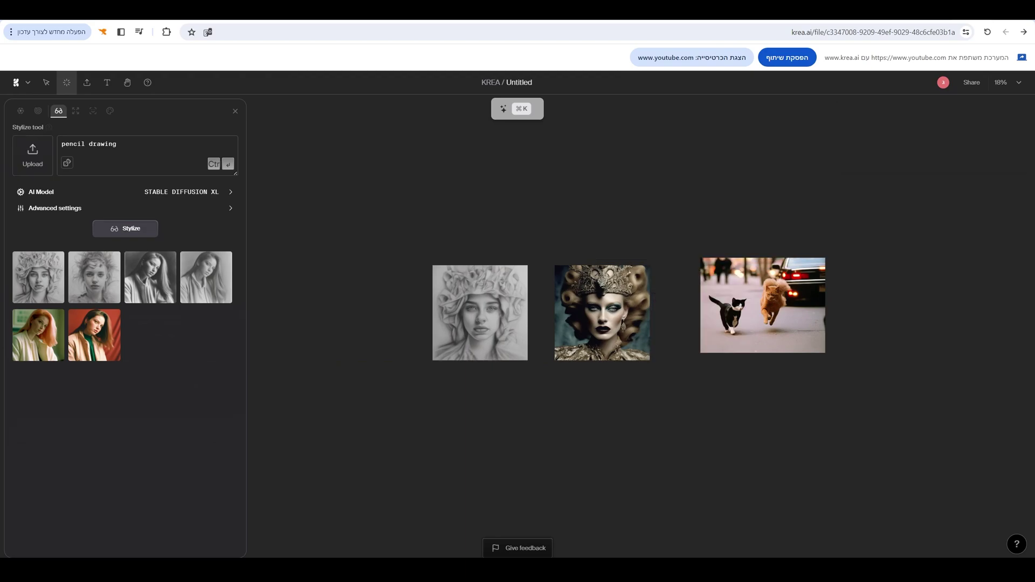
scroll(506, 325, up, 5)
scroll(509, 326, down, 3)
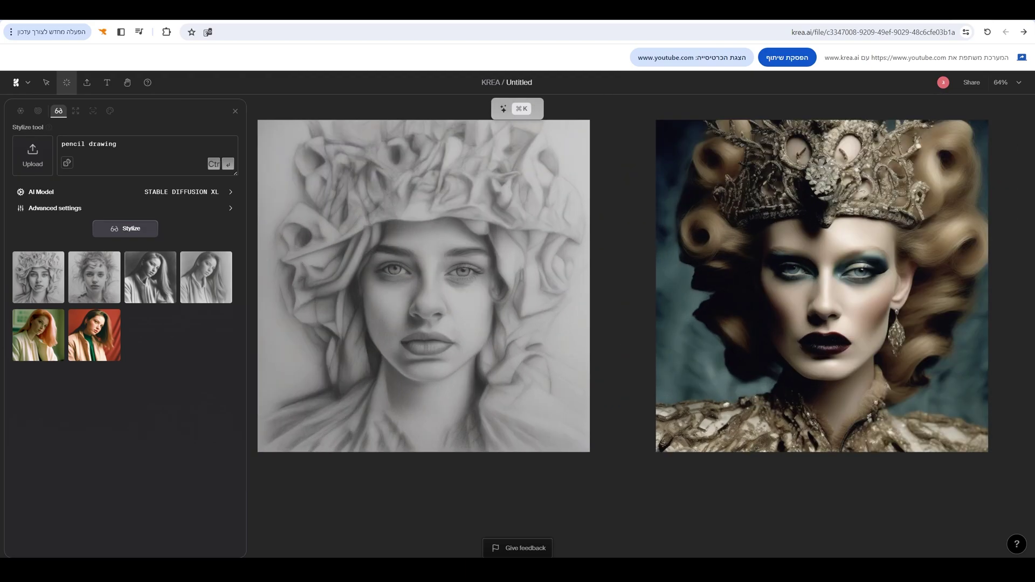
Open the Expand tool for the pencil drawing and try the rightward and upward extension directions.
click(509, 326)
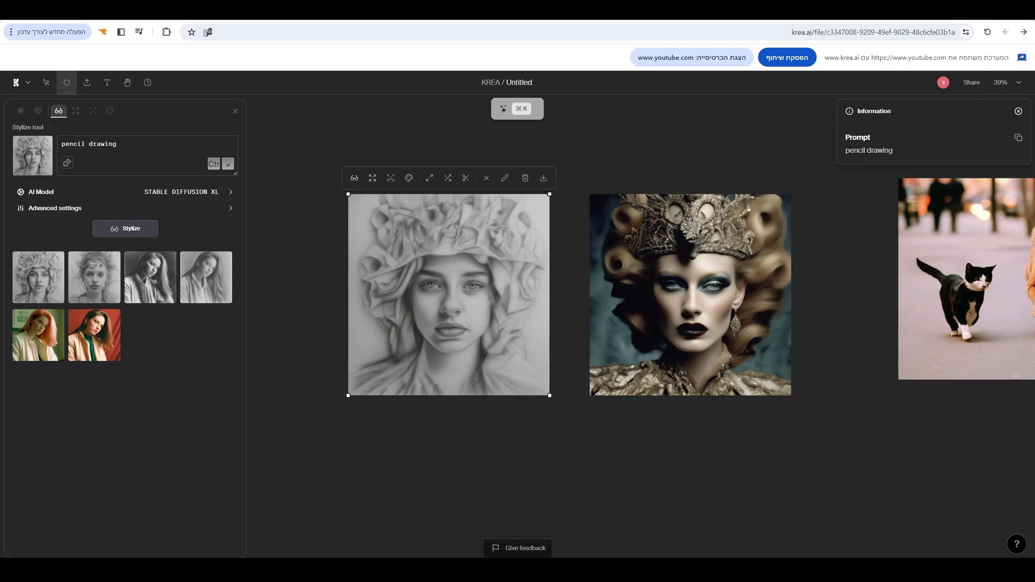
scroll(659, 271, down, 4)
scroll(649, 271, up, 4)
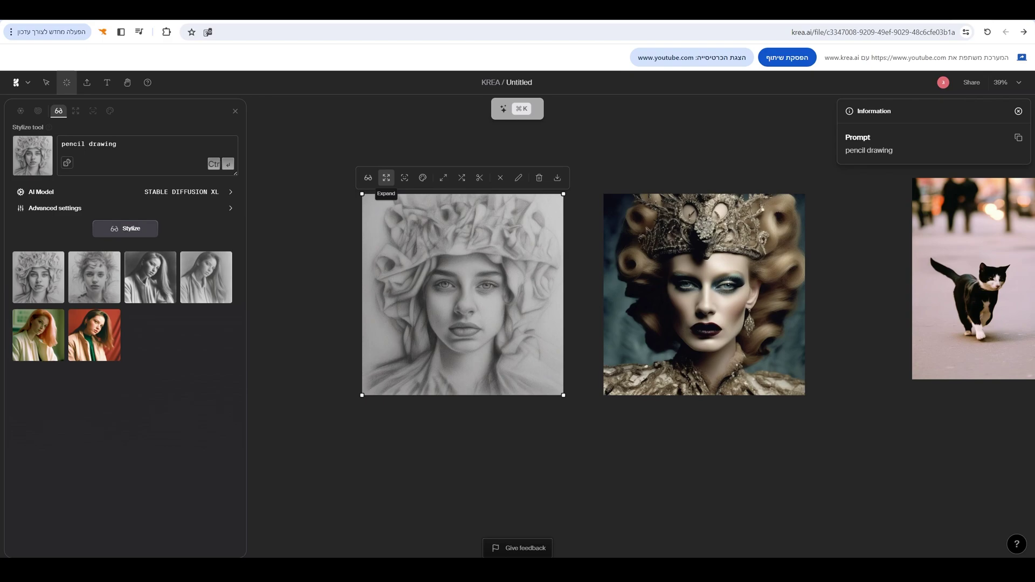
click(405, 178)
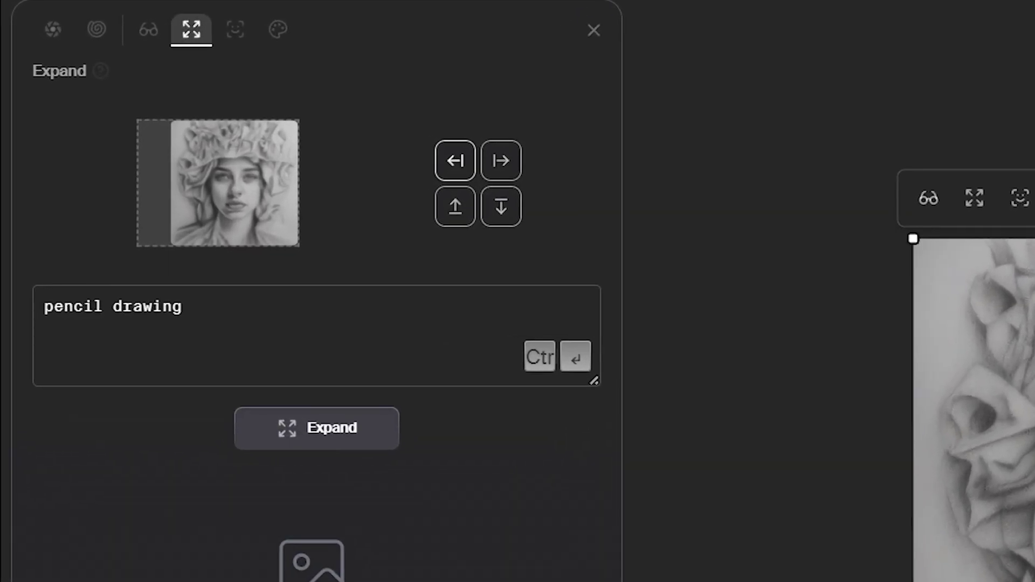
click(500, 160)
click(455, 206)
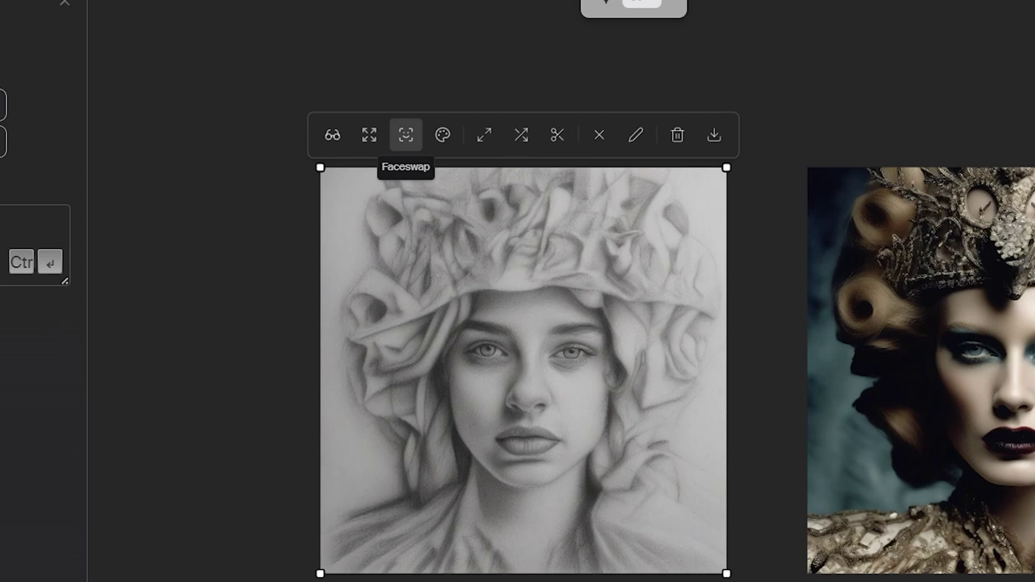
Swap the fashion portrait's face with the smiling blonde woman's face and place the result left of the original portrait.
click(922, 370)
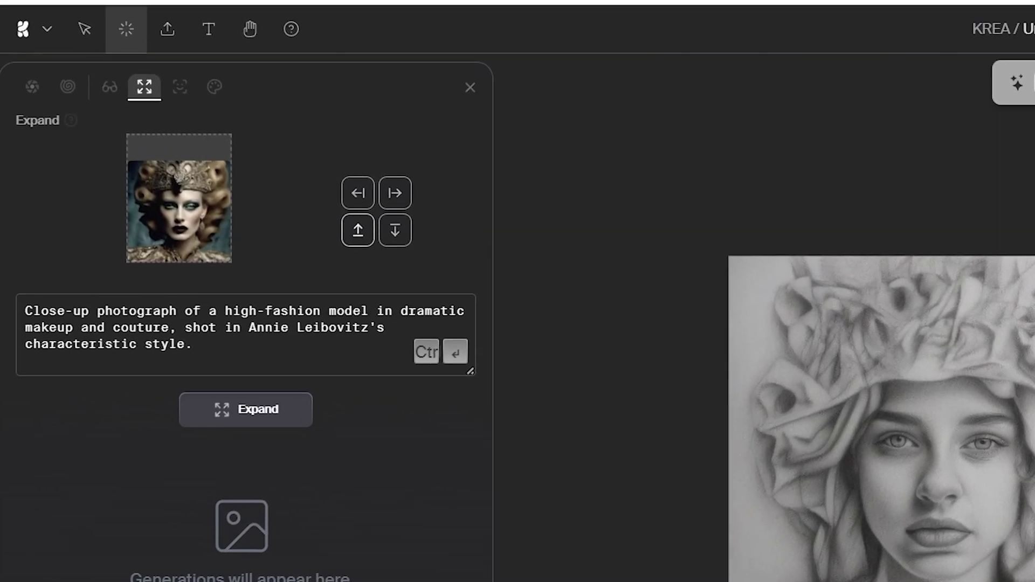
click(179, 87)
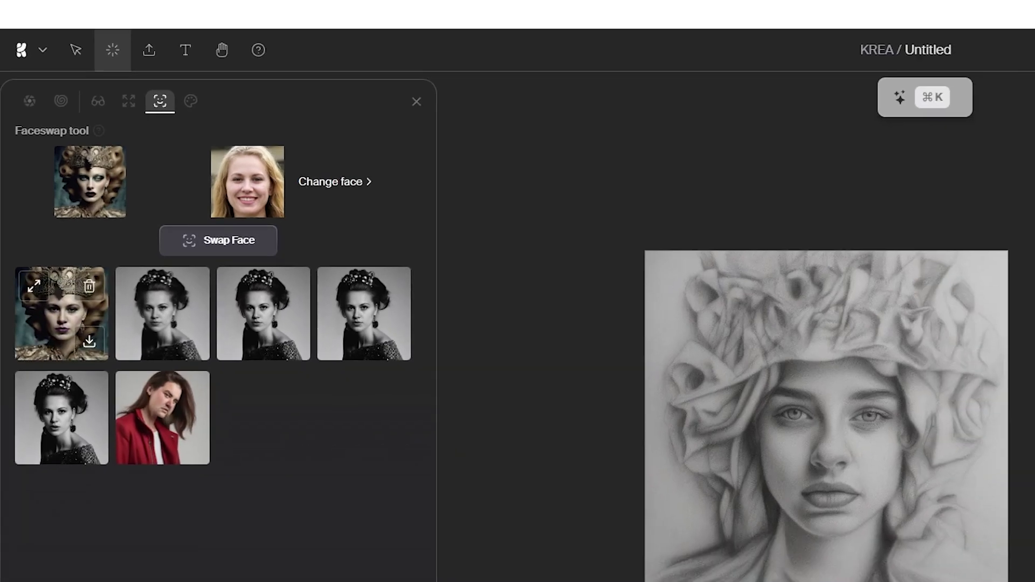
drag(68, 338, 606, 396)
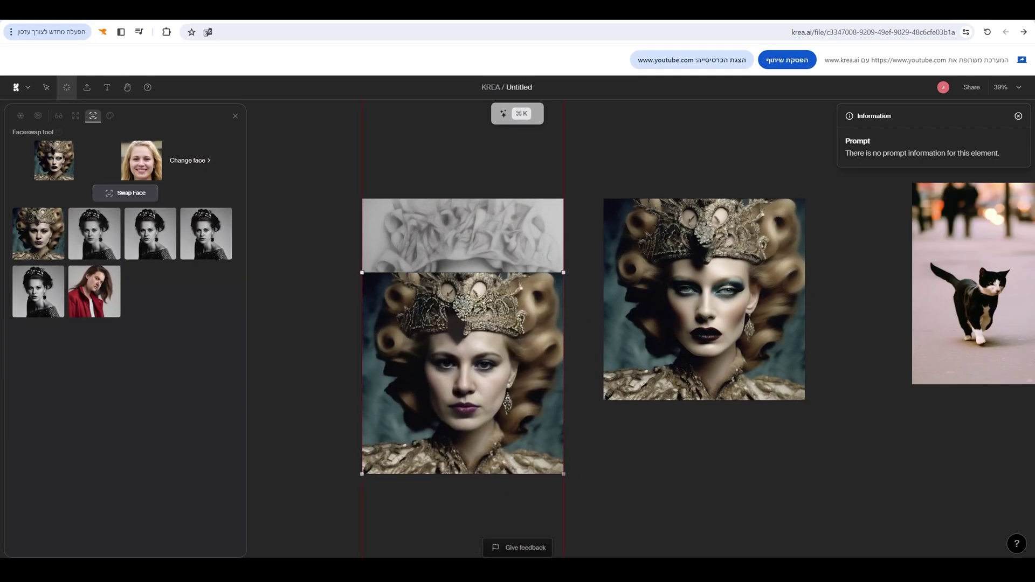
Add the source face photo to the canvas and position it over the left edge of the face-swapped portrait.
drag(141, 160, 369, 290)
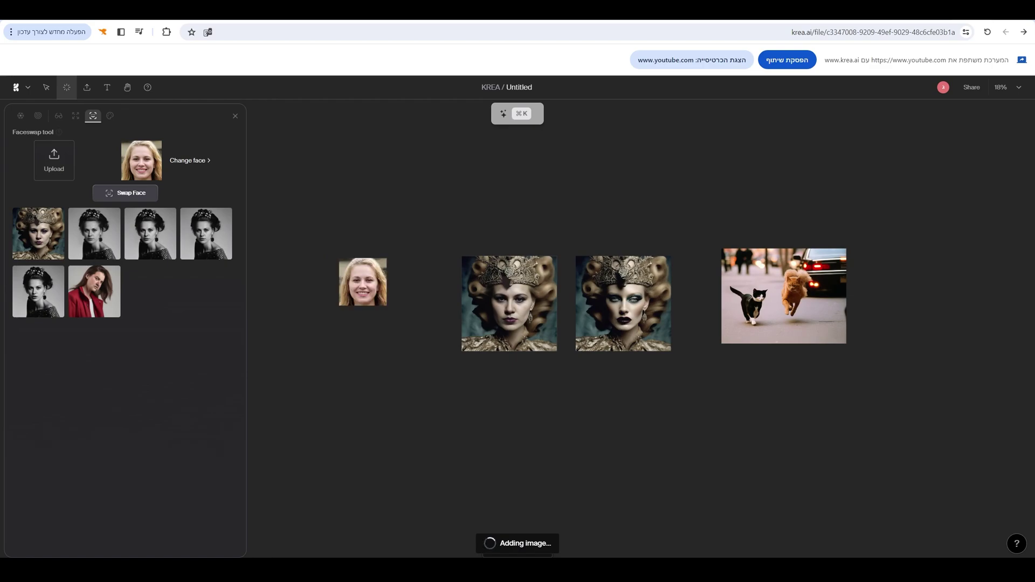
drag(422, 303, 462, 304)
scroll(525, 304, up, 6)
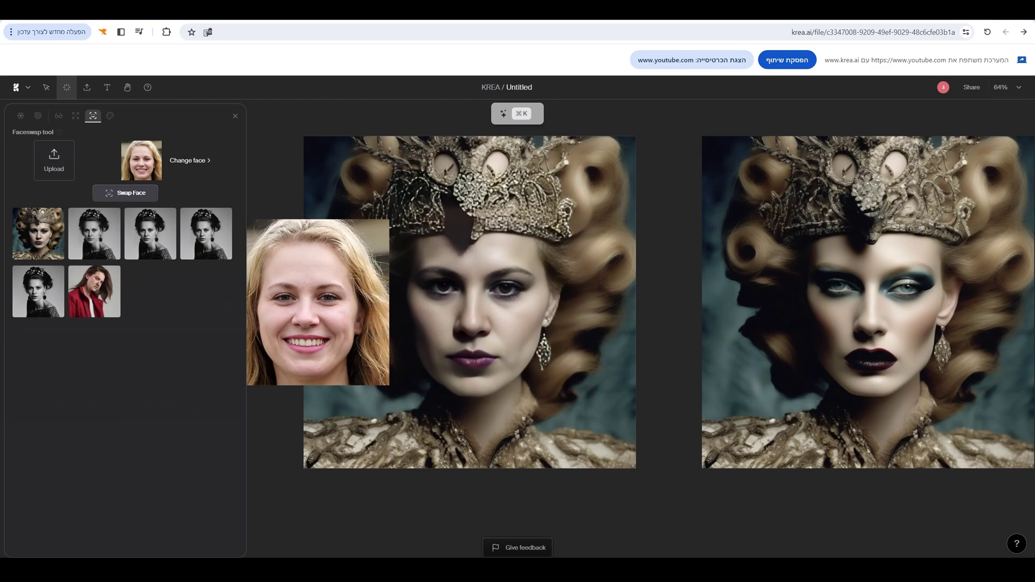
scroll(483, 311, down, 3)
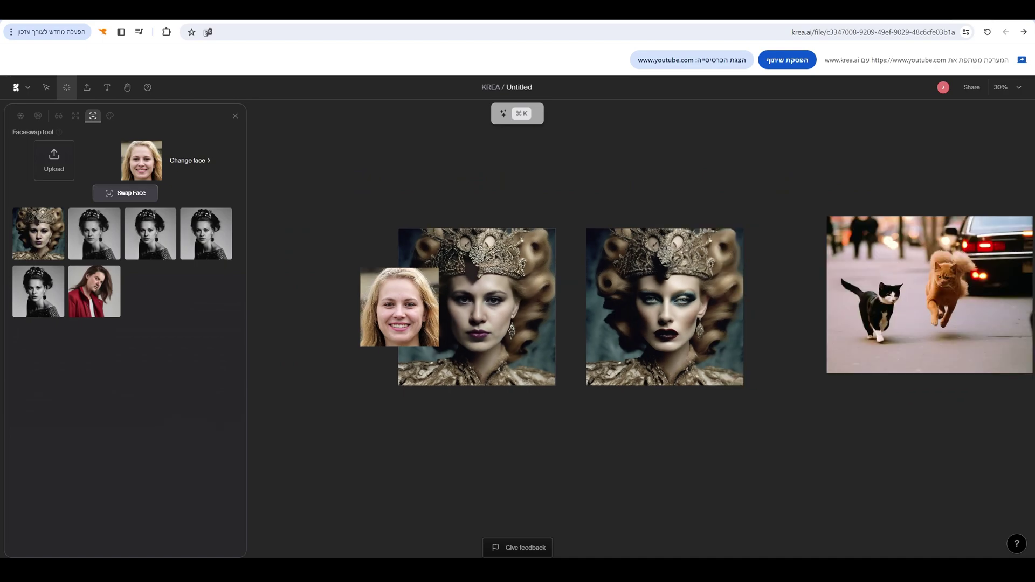
Remove the background from the original fashion portrait and move the cut-out head onto the cat street image.
click(664, 307)
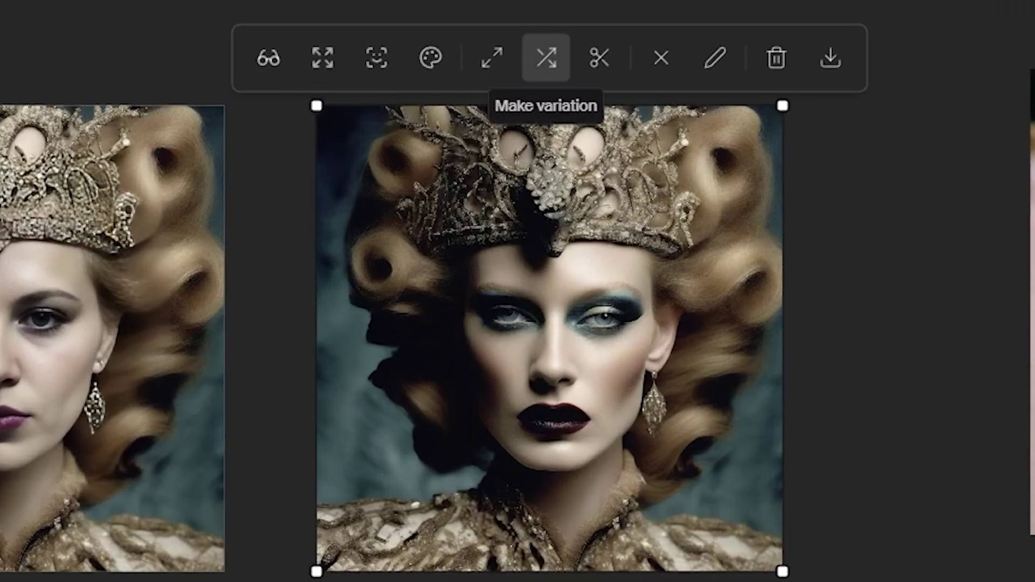
click(491, 57)
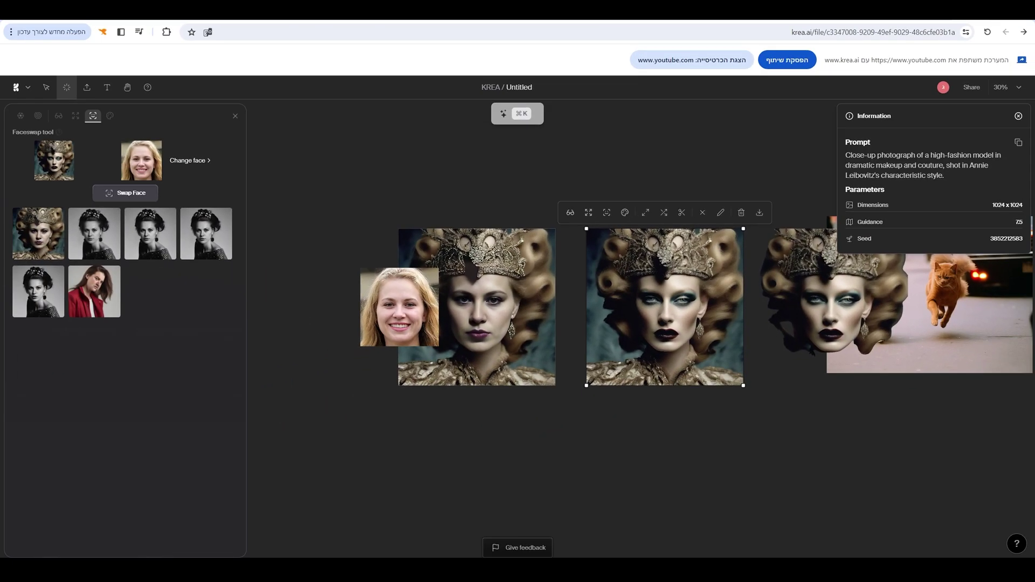
click(830, 323)
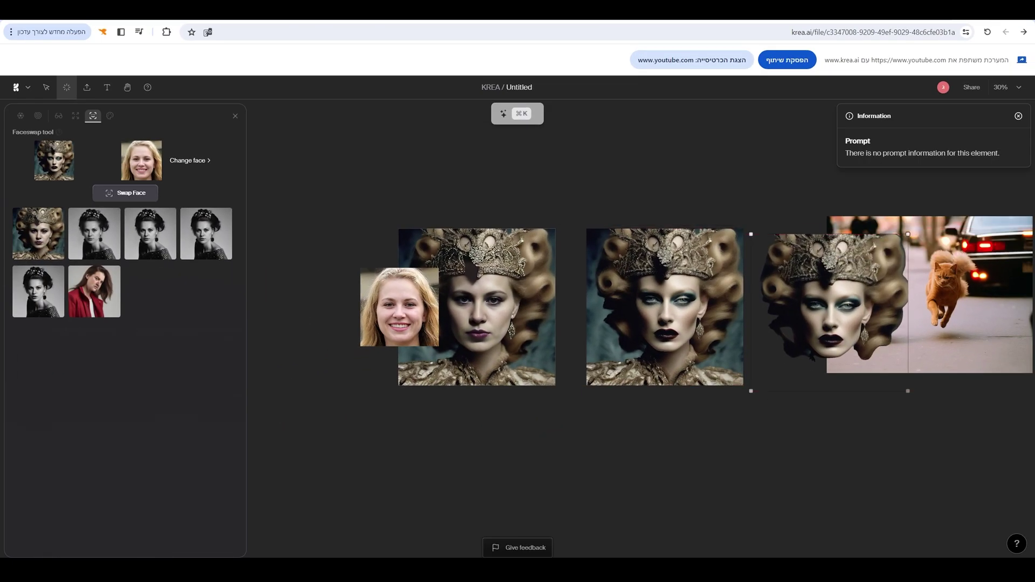
drag(830, 323, 909, 324)
key(Escape)
key(Escape)
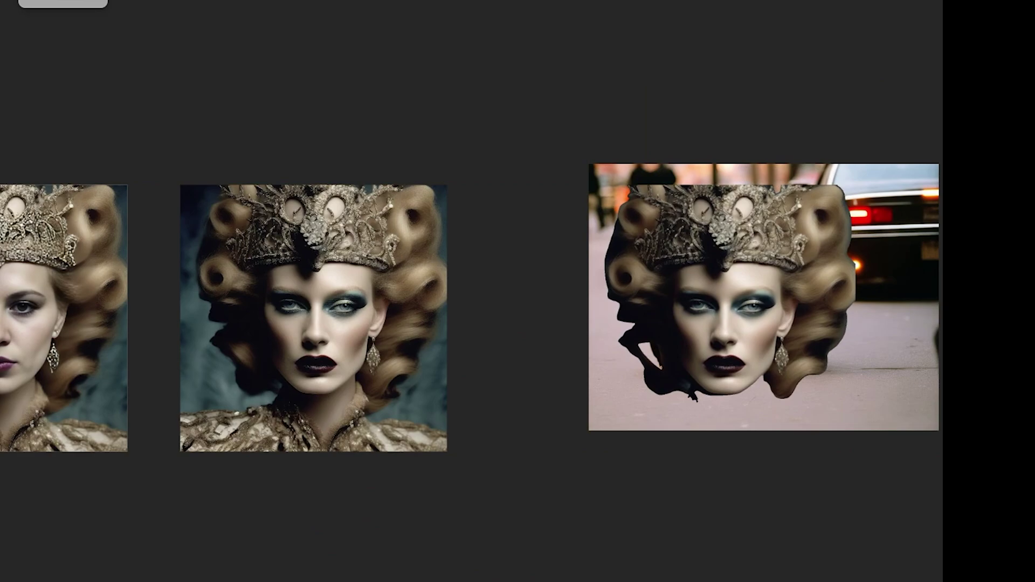
Select the cut-out head together with the cat image, move both up and to the left, and select only the cut-out.
drag(663, 86, 745, 362)
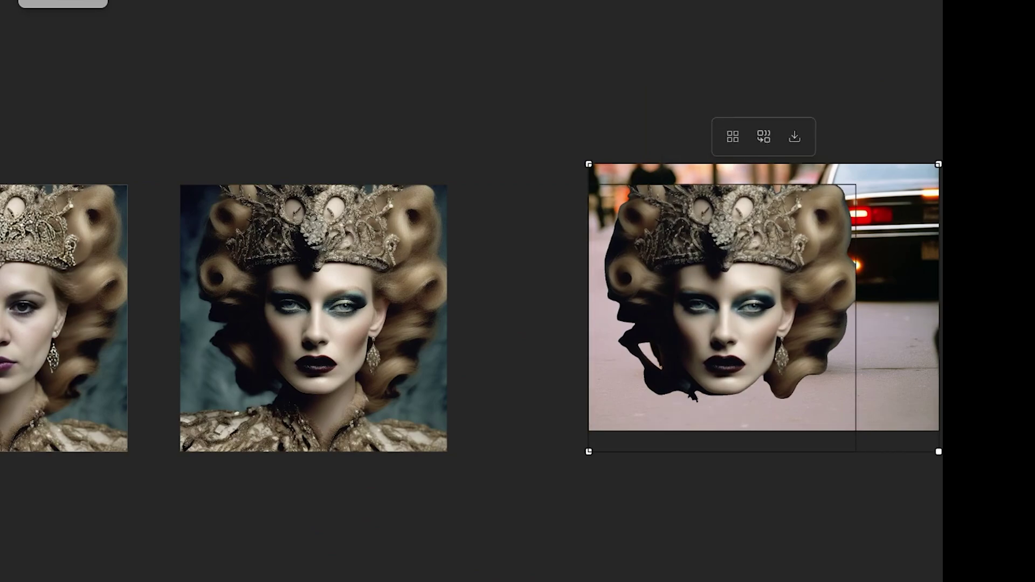
click(728, 318)
click(601, 51)
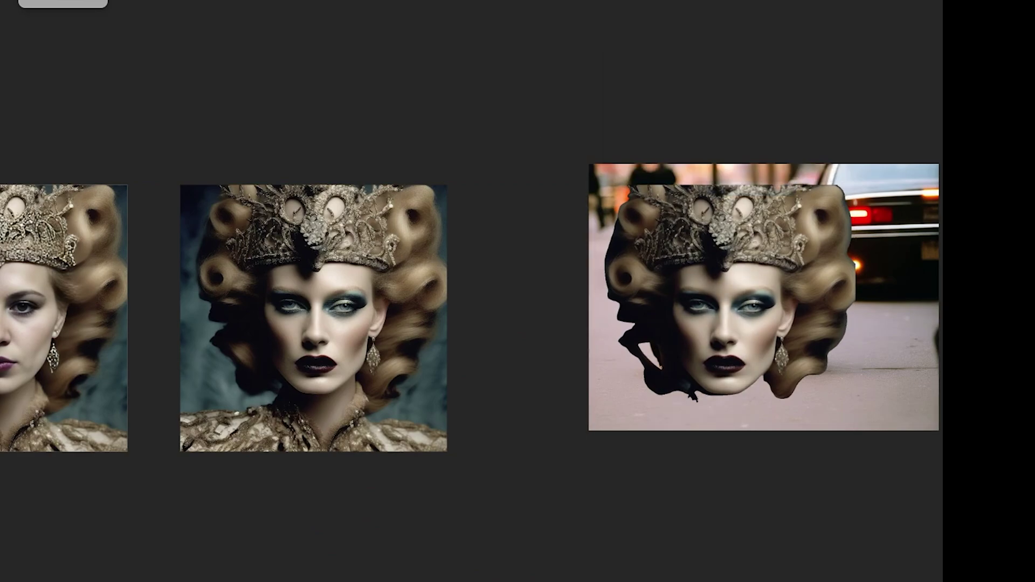
drag(601, 184, 770, 409)
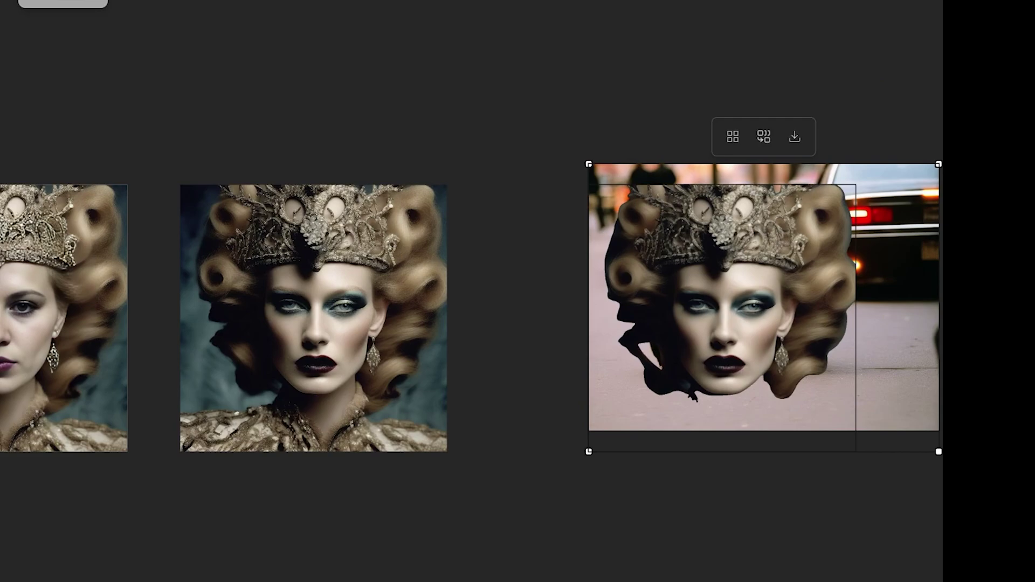
drag(722, 318, 675, 281)
click(662, 273)
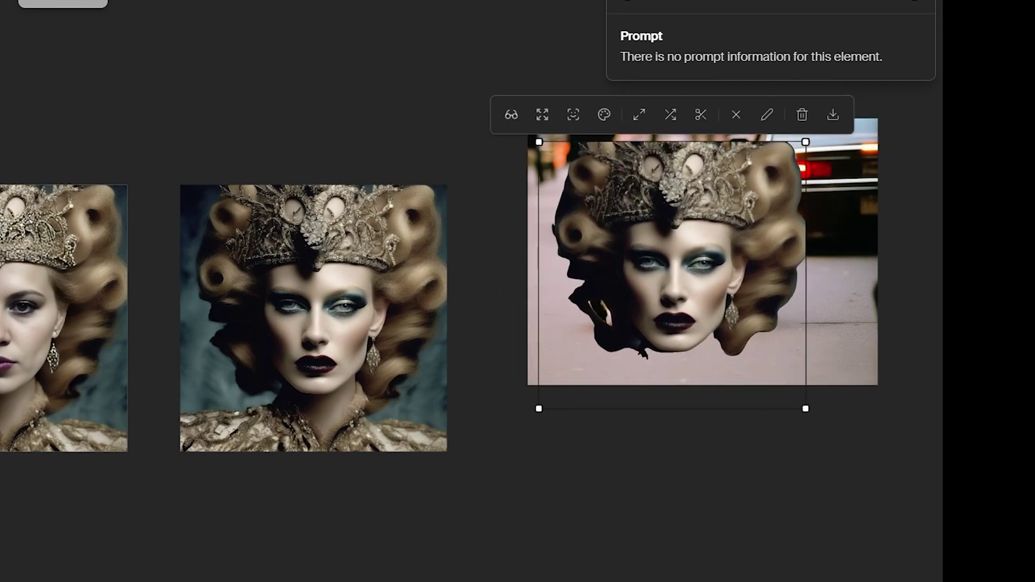
Select the cut-out head together with the street image and try to combine them with the Mix tool.
key(Escape)
drag(497, 99, 730, 291)
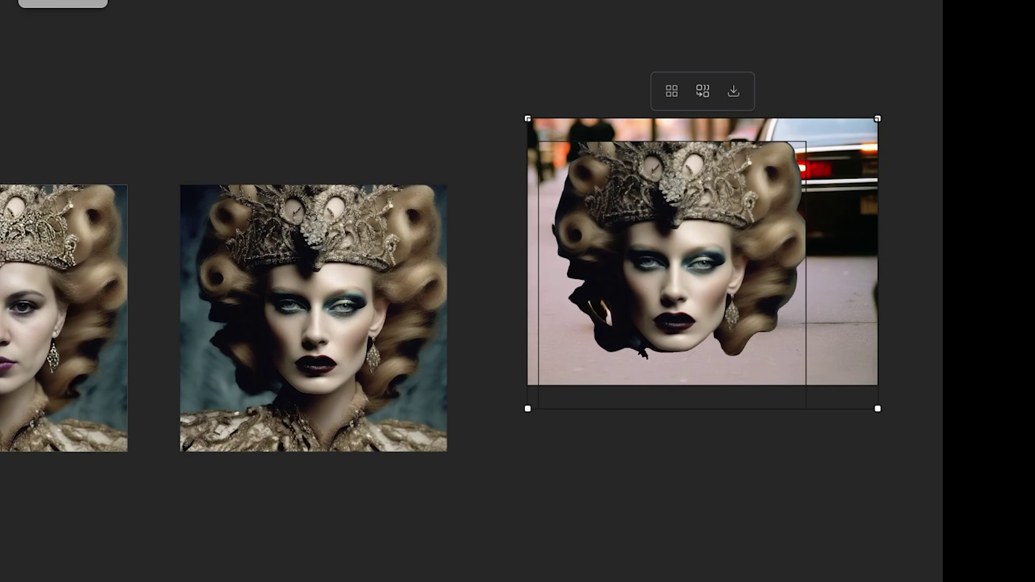
scroll(833, 139, up, 5)
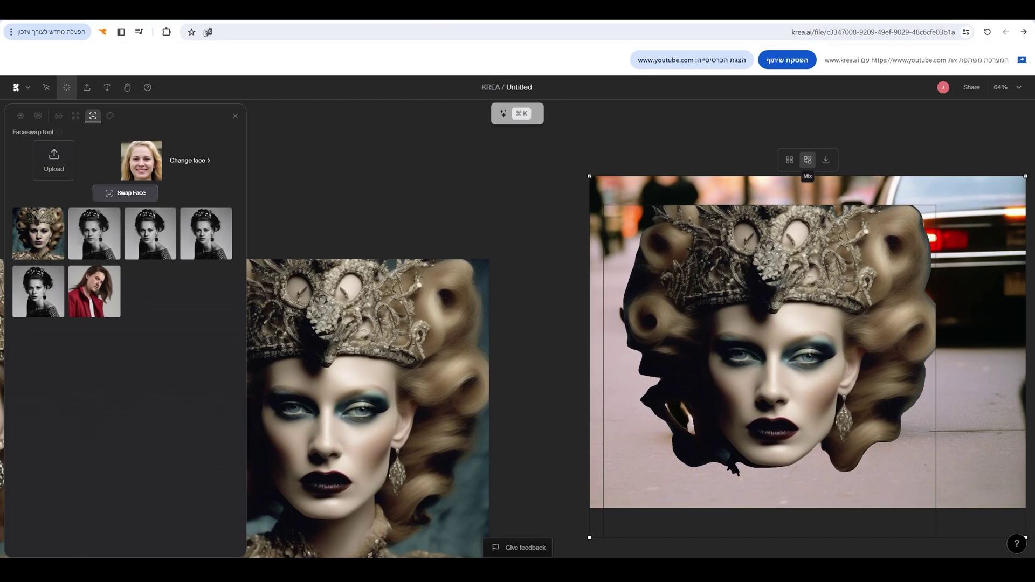
click(761, 142)
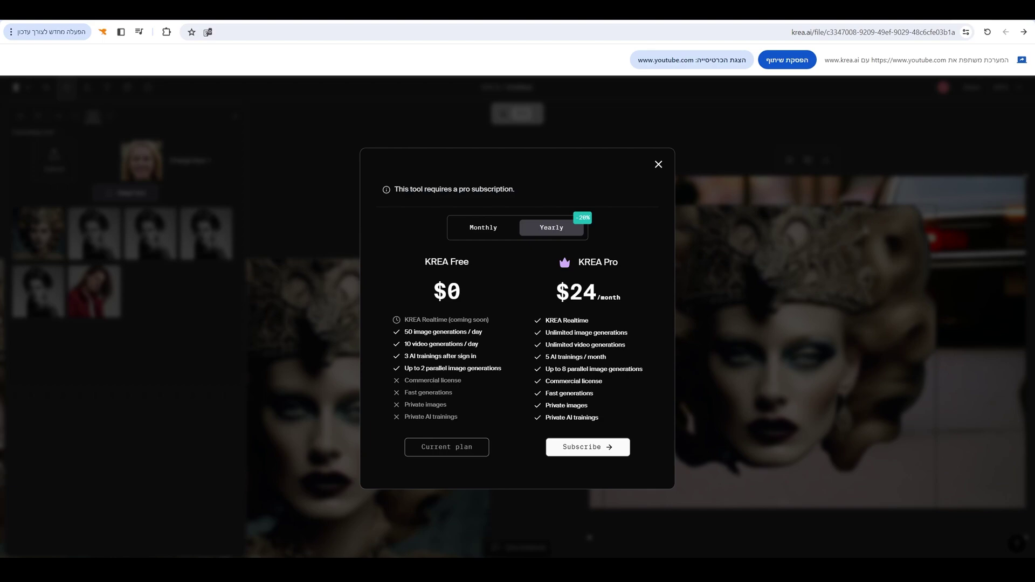
click(658, 164)
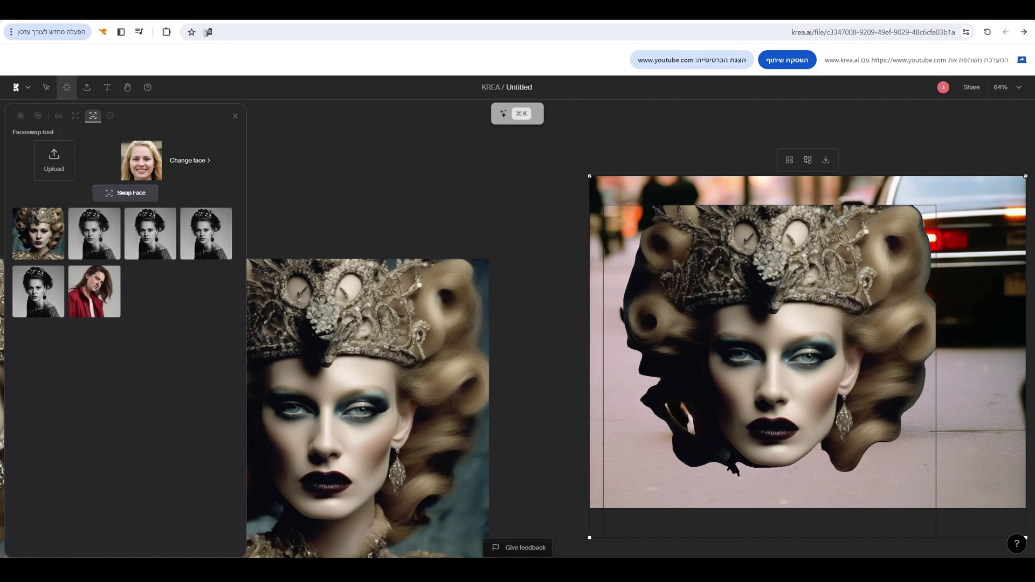
Move the head-and-street composite farther right and the smiling blonde woman's photo left, clear of the portraits.
scroll(603, 235, down, 5)
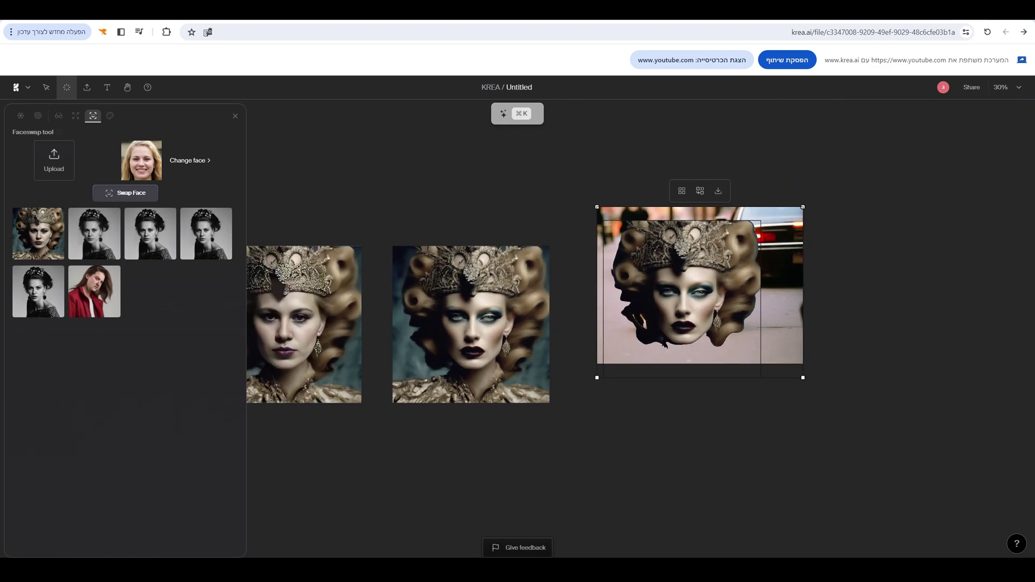
scroll(593, 284, down, 3)
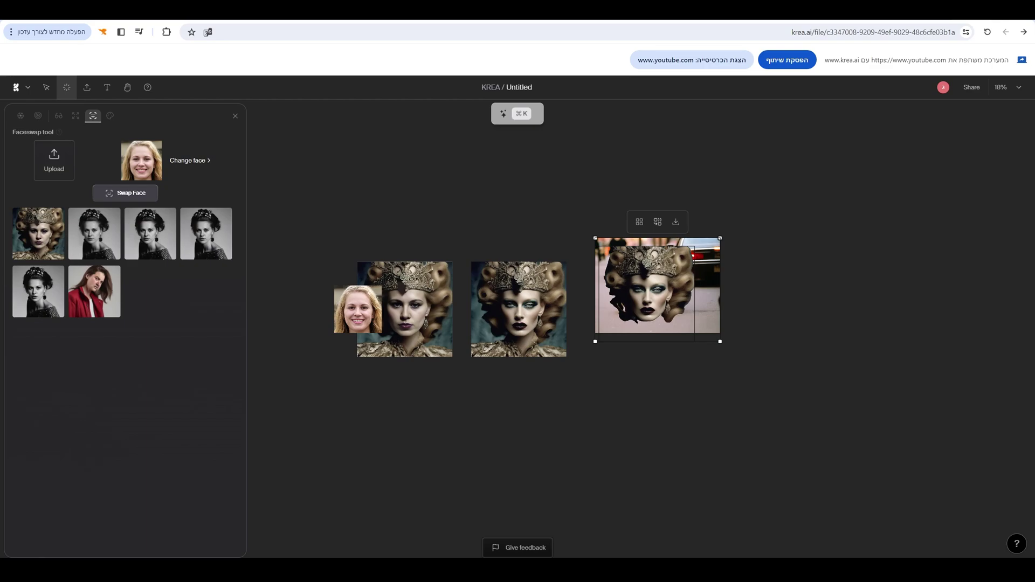
drag(657, 289, 591, 288)
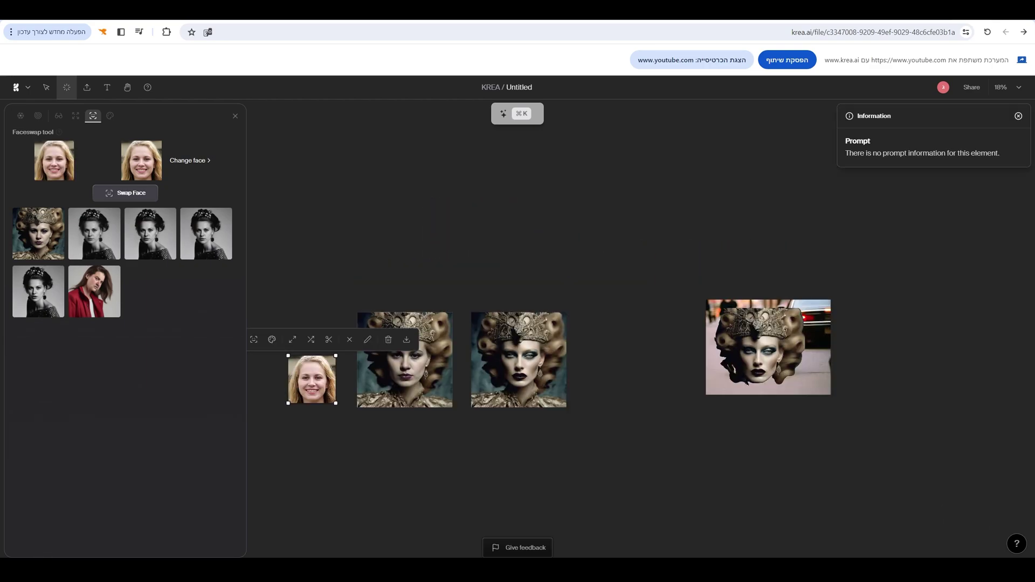
drag(636, 350, 700, 331)
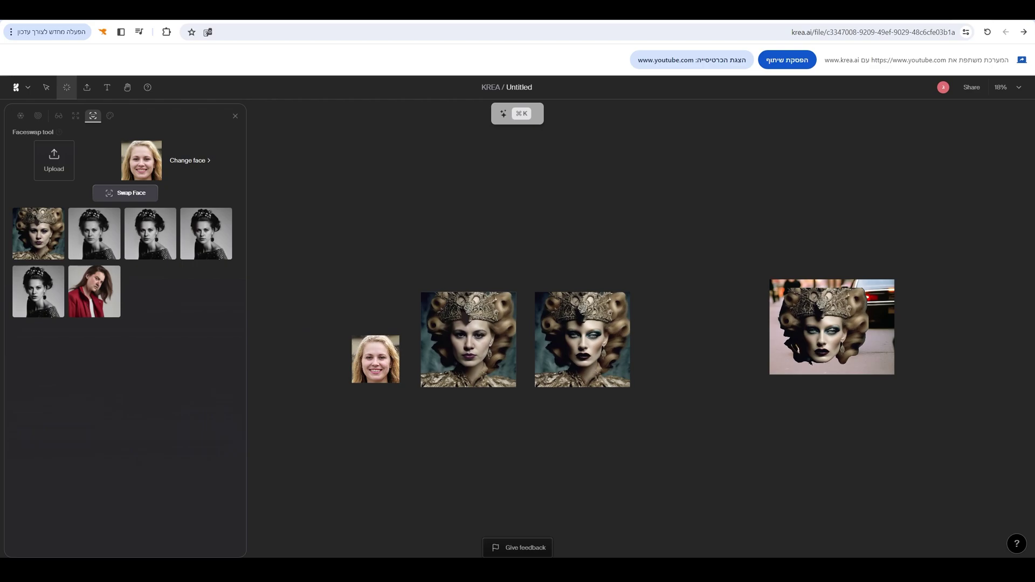
Shrink the original fashion portrait on the canvas to about three quarters of its size.
click(582, 338)
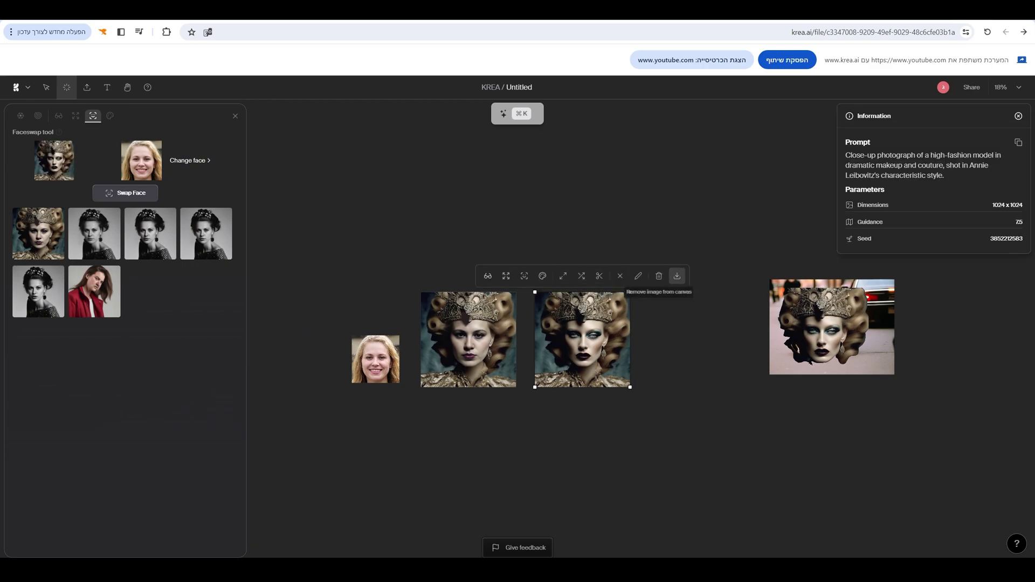
click(638, 276)
mouse_move(691, 356)
mouse_down()
mouse_move(689, 390)
mouse_move(701, 377)
mouse_up()
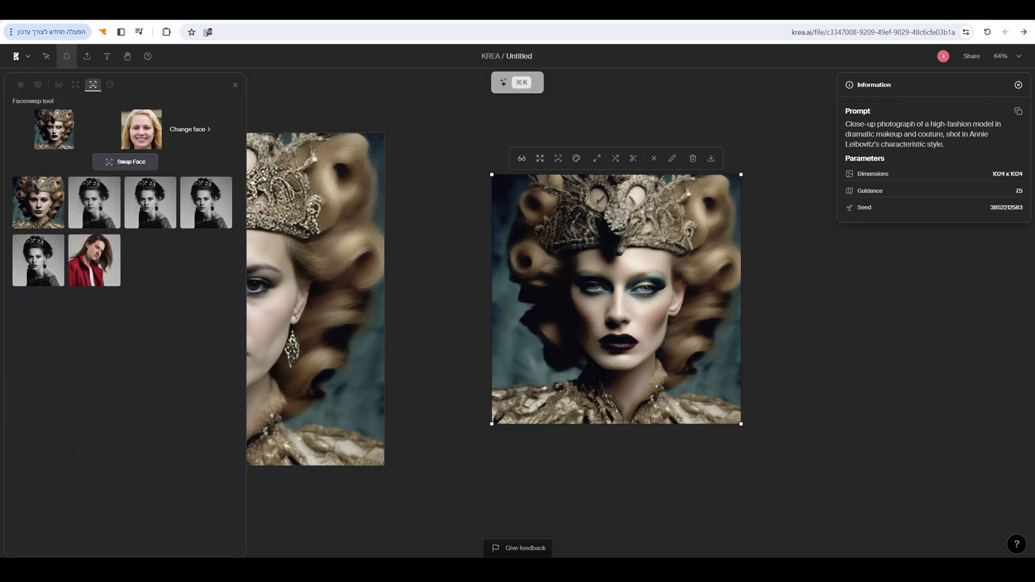
Recolor the original fashion portrait with Stable Diffusion XL, changing the fourth palette color from blue to hot pink.
scroll(616, 299, down, 3)
scroll(615, 299, up, 5)
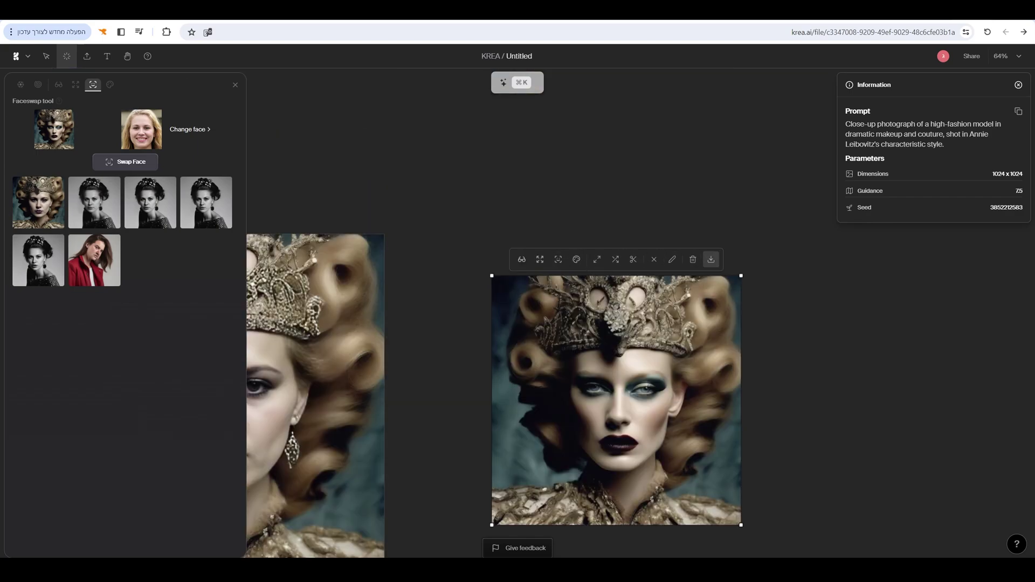
click(576, 259)
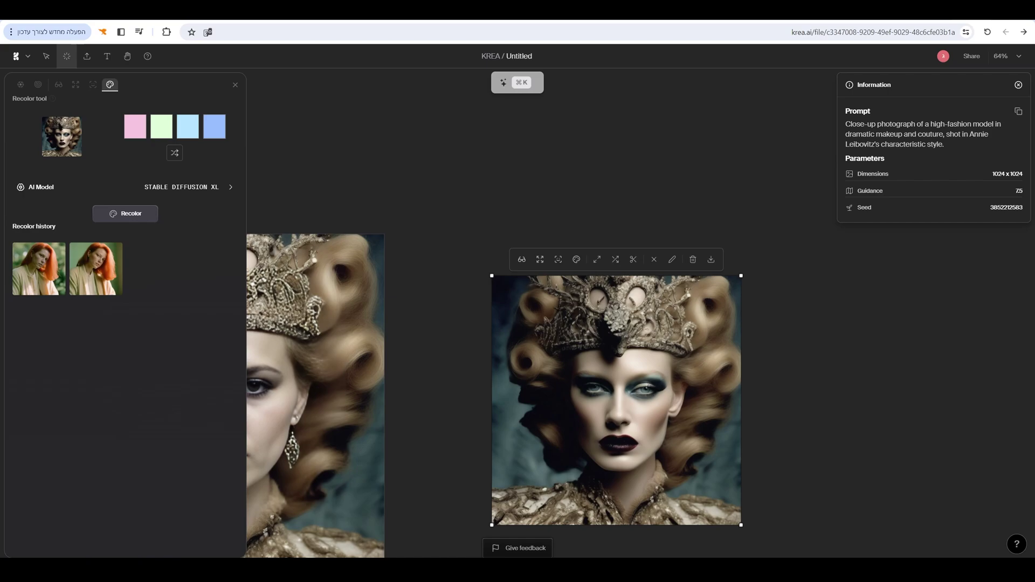
click(214, 126)
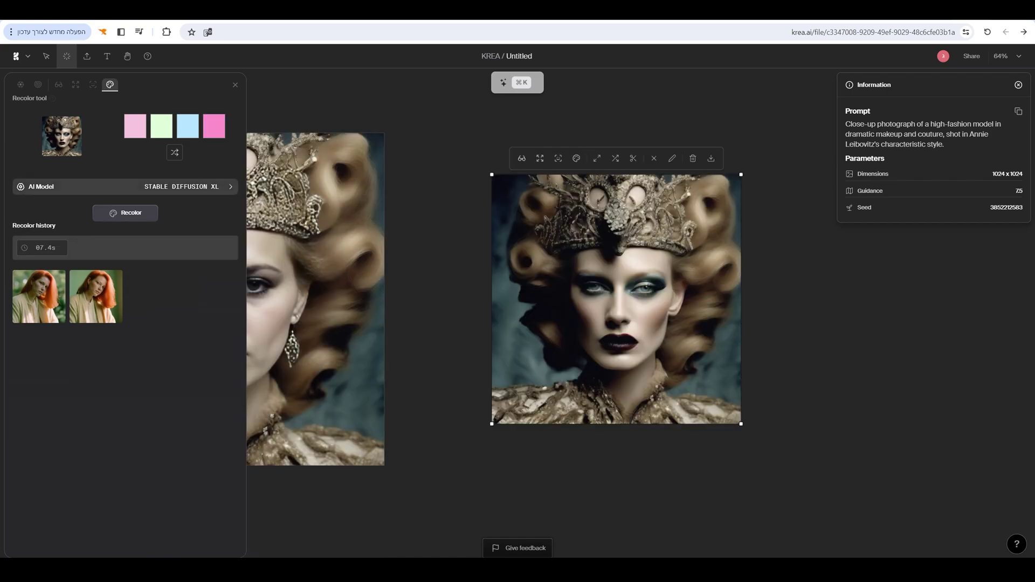
Place both recolored variations on the canvas, one to the right of the original portrait and one above it.
click(80, 253)
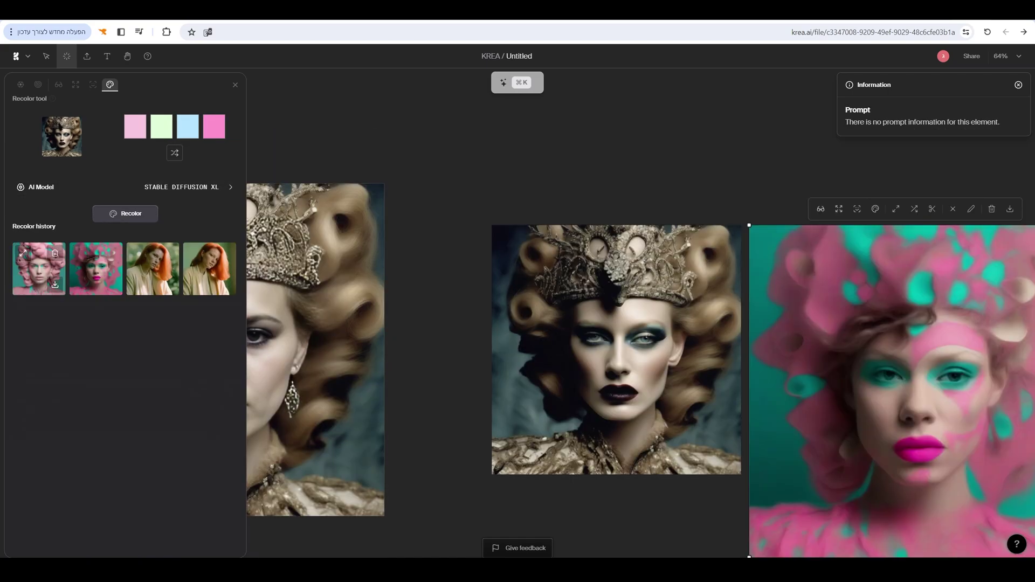
drag(53, 268, 633, 158)
scroll(632, 158, down, 2)
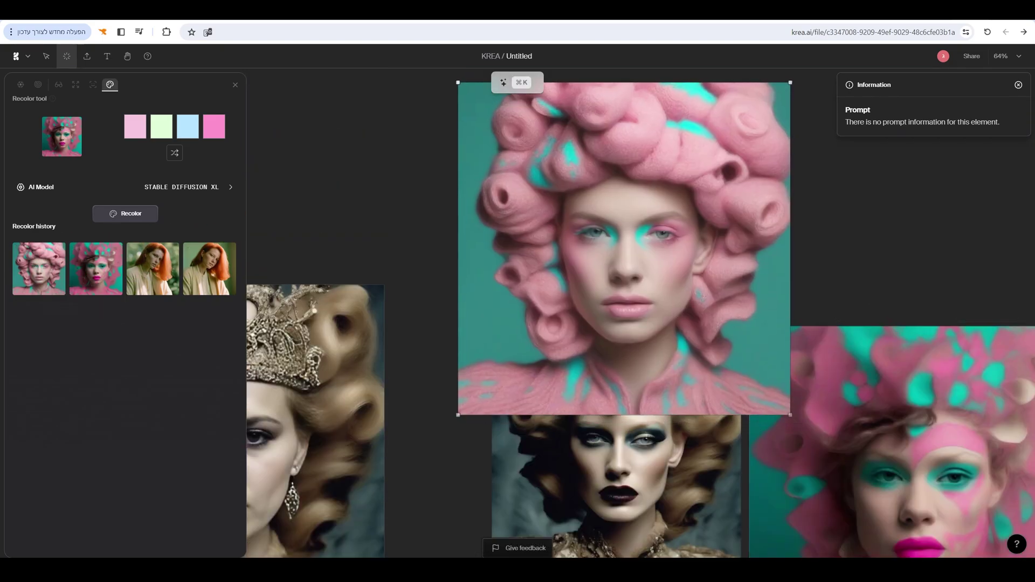
scroll(640, 313, down, 1)
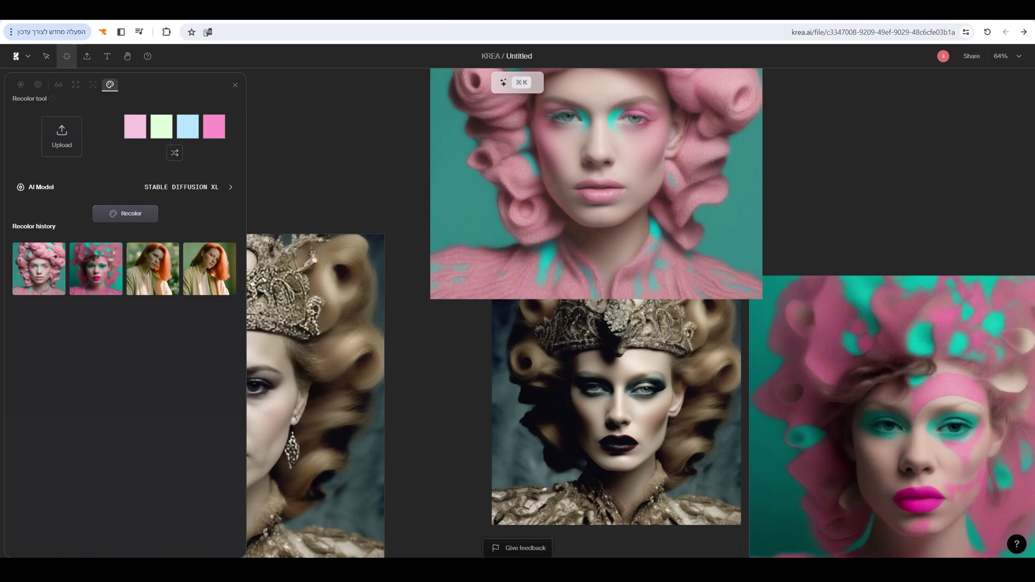
scroll(641, 313, up, 6)
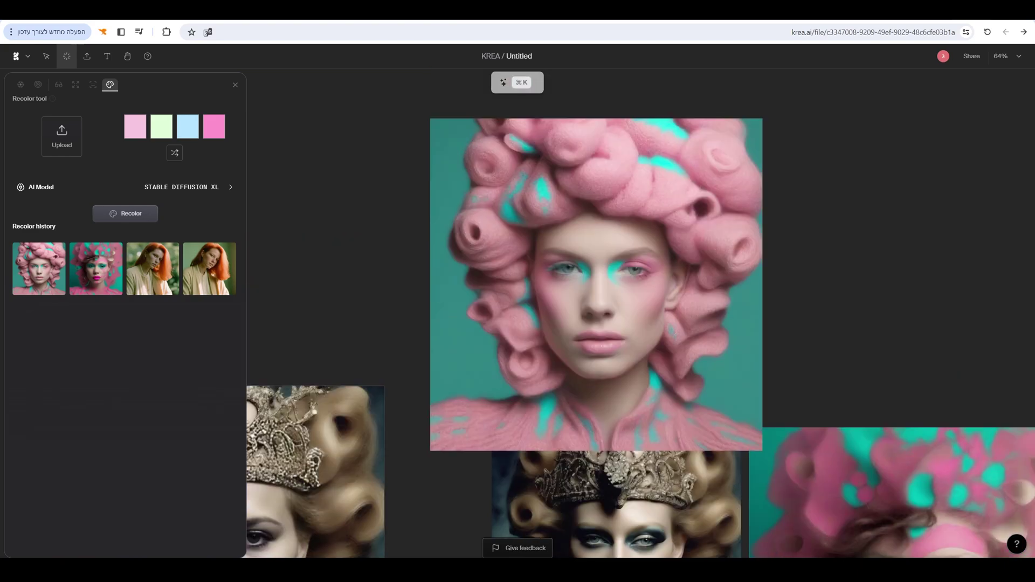
scroll(640, 313, down, 4)
scroll(751, 339, down, 5)
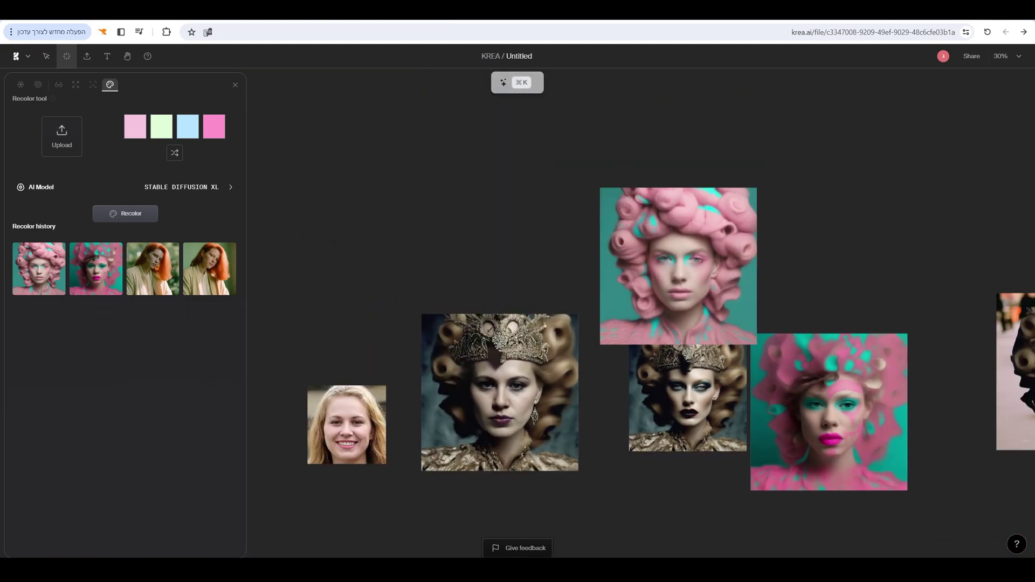
Move the two recolored portraits apart so neither overlaps the original, aligning the right one with its upper edge.
drag(678, 265, 740, 235)
click(828, 411)
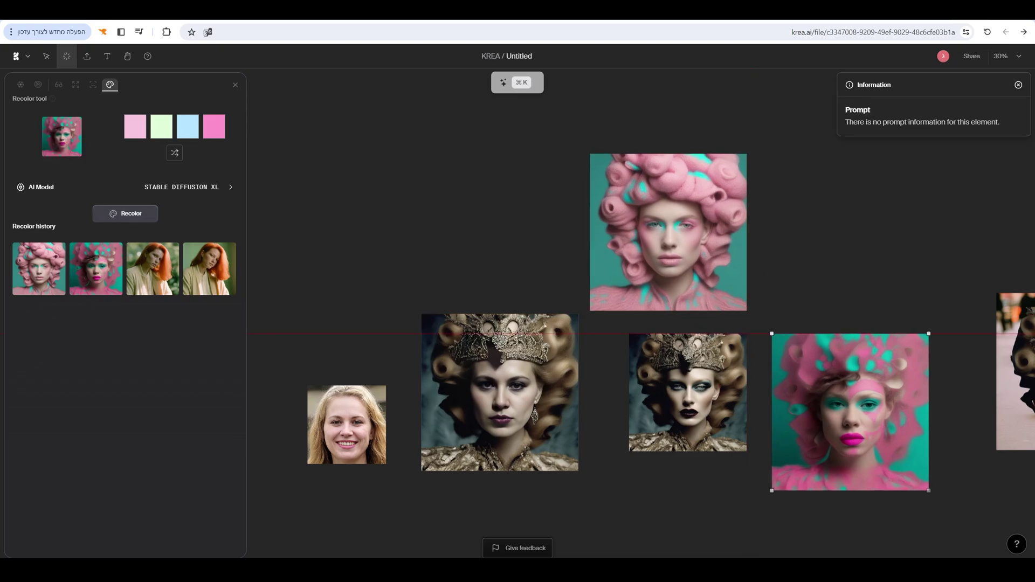
click(688, 392)
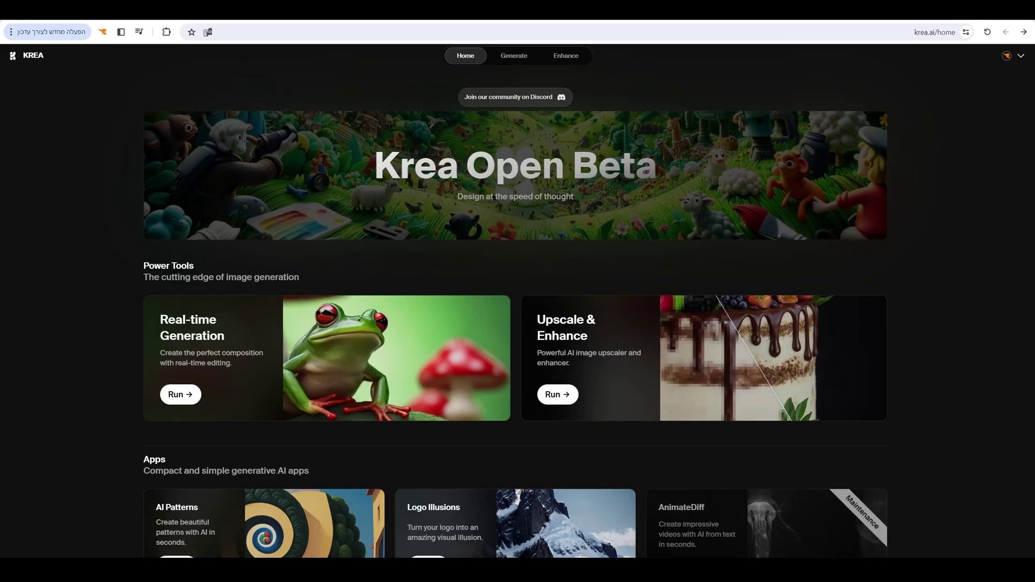
Open the Upscale & Enhance tool from the Krea home page and compare the frog and cake enhancements with their originals.
scroll(518, 291, down, 3)
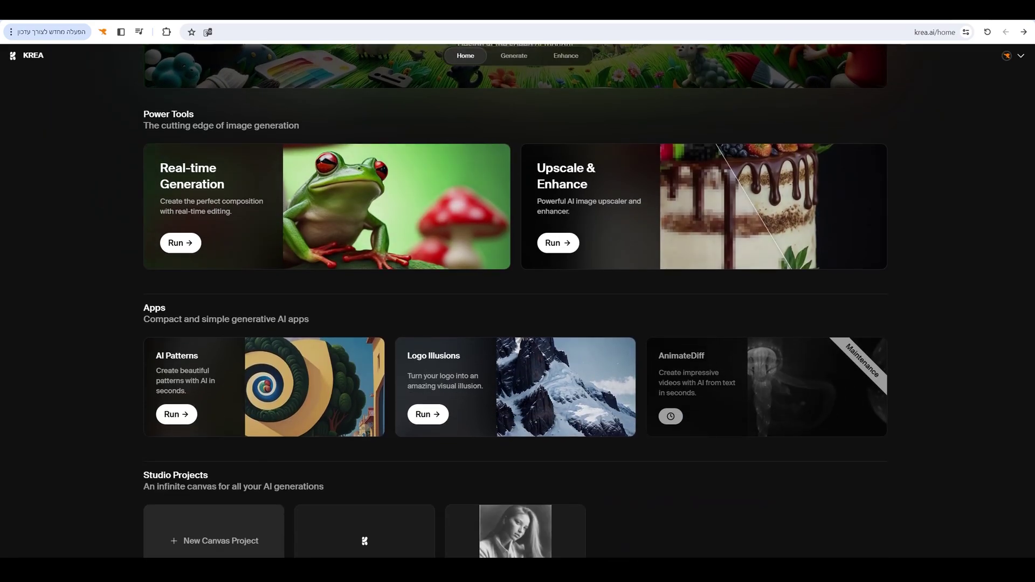
click(558, 243)
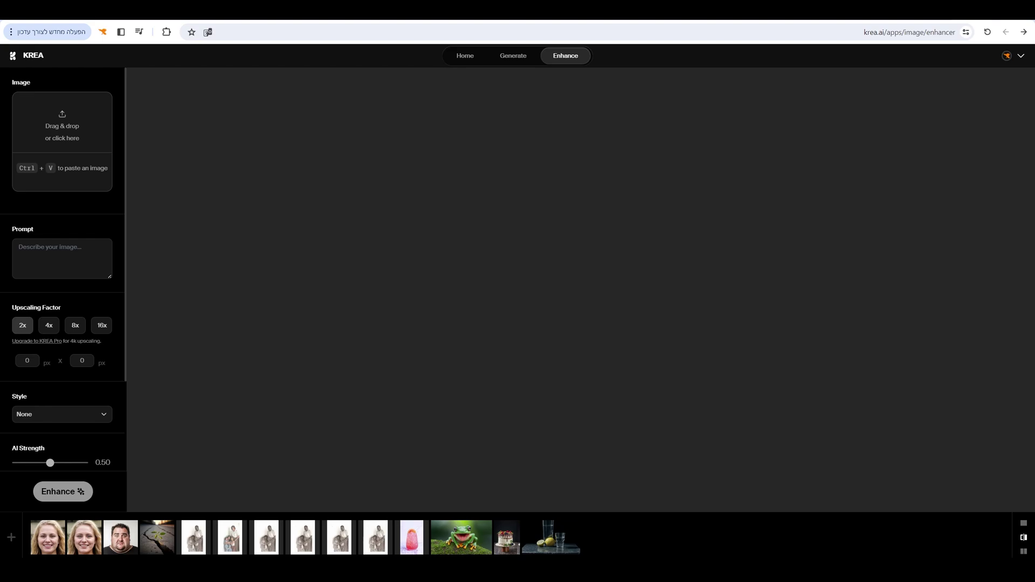
click(461, 537)
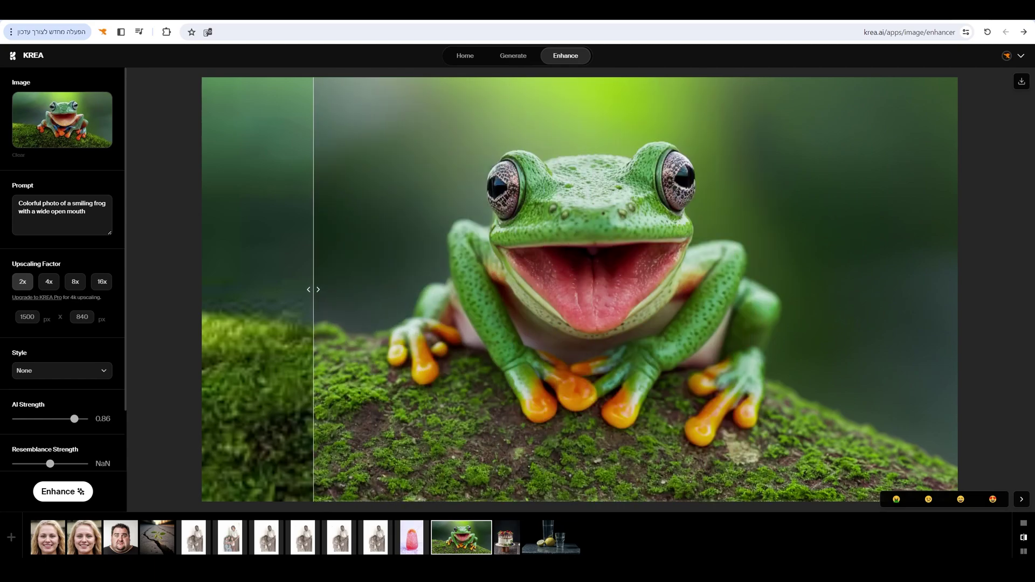
click(507, 537)
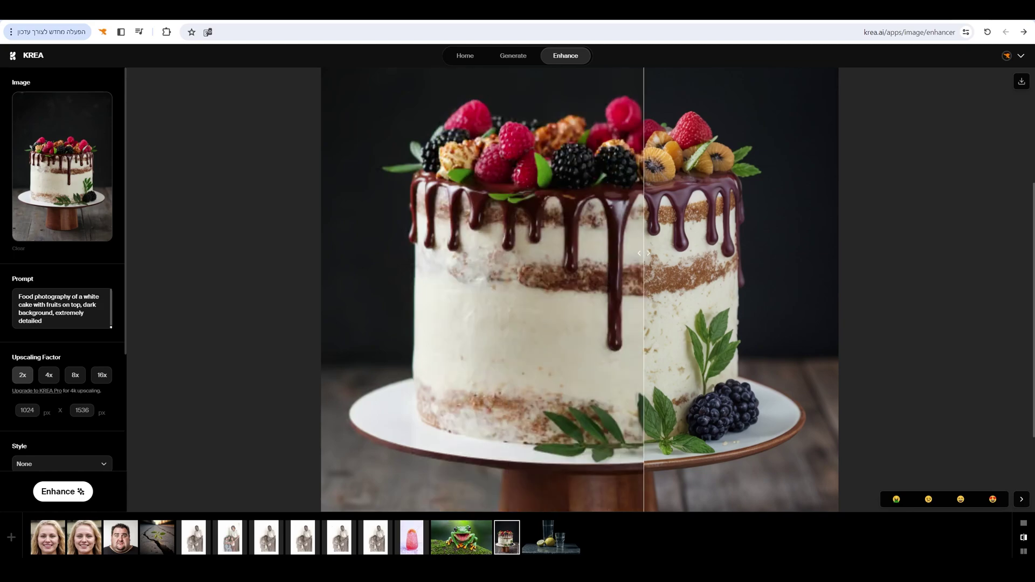
click(461, 537)
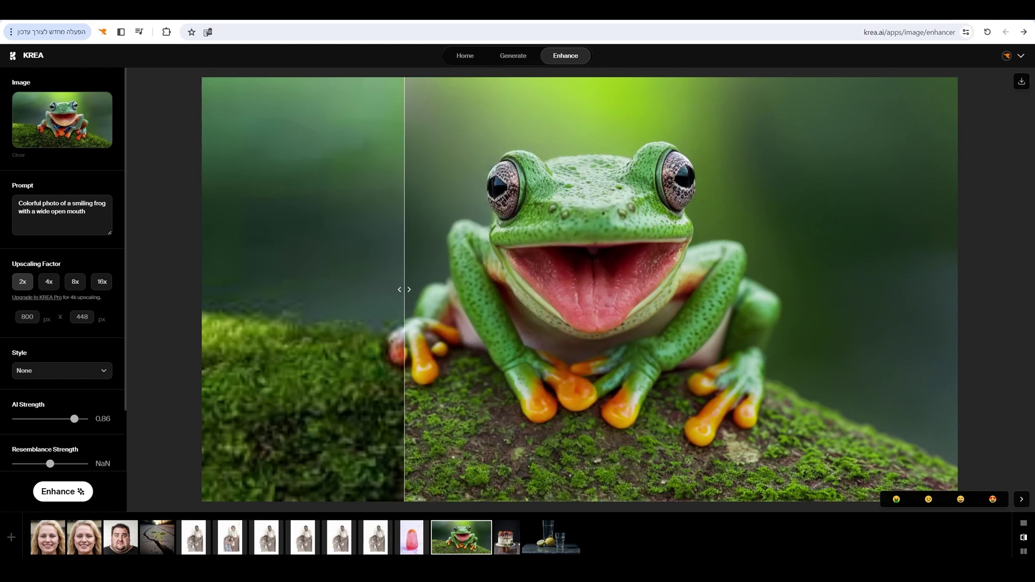
Open the photo-realistic vintage family photo enhancement and examine its settings and the faces against the original.
click(375, 537)
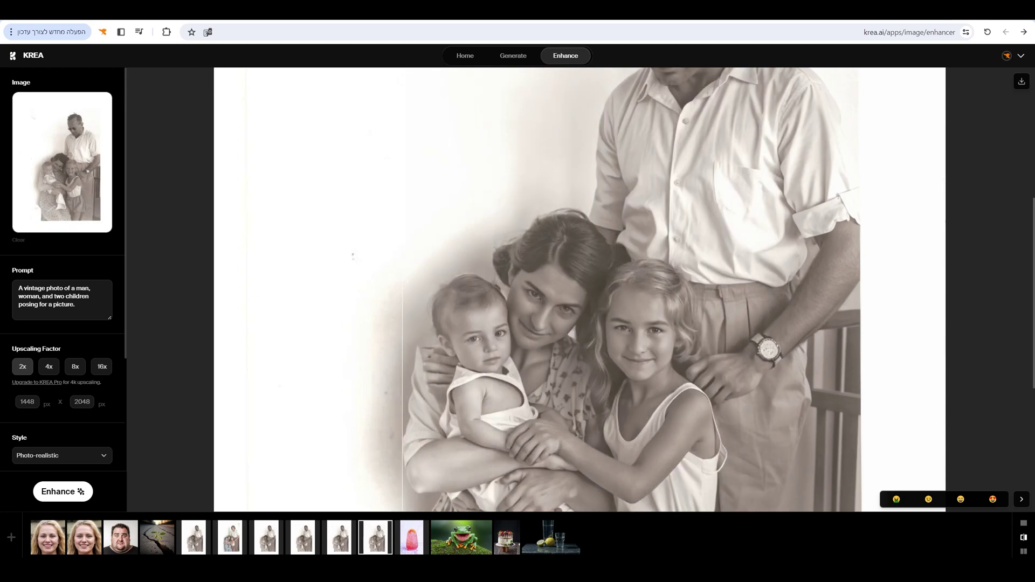
scroll(62, 270, down, 3)
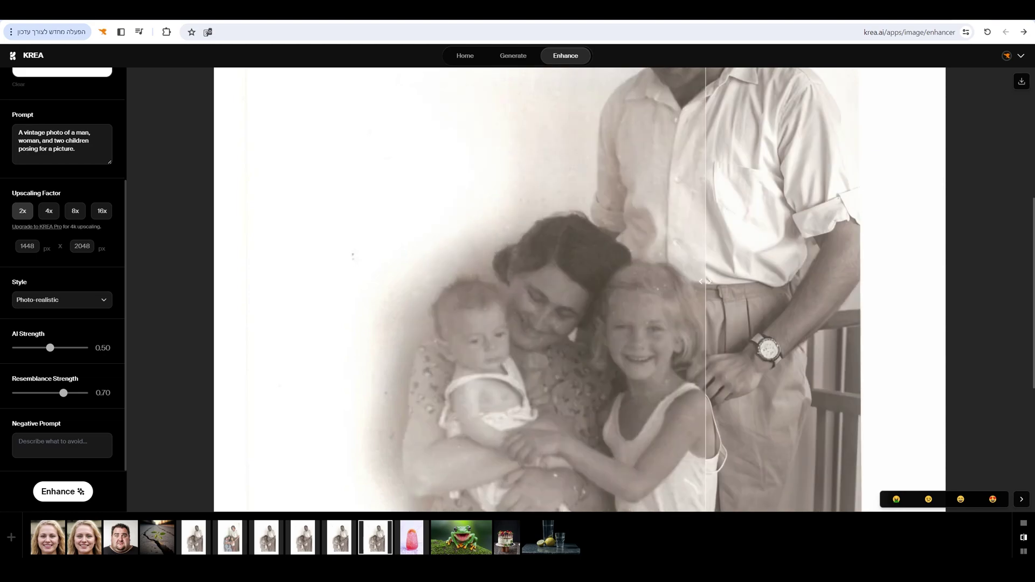
scroll(458, 274, down, 2)
scroll(459, 274, up, 5)
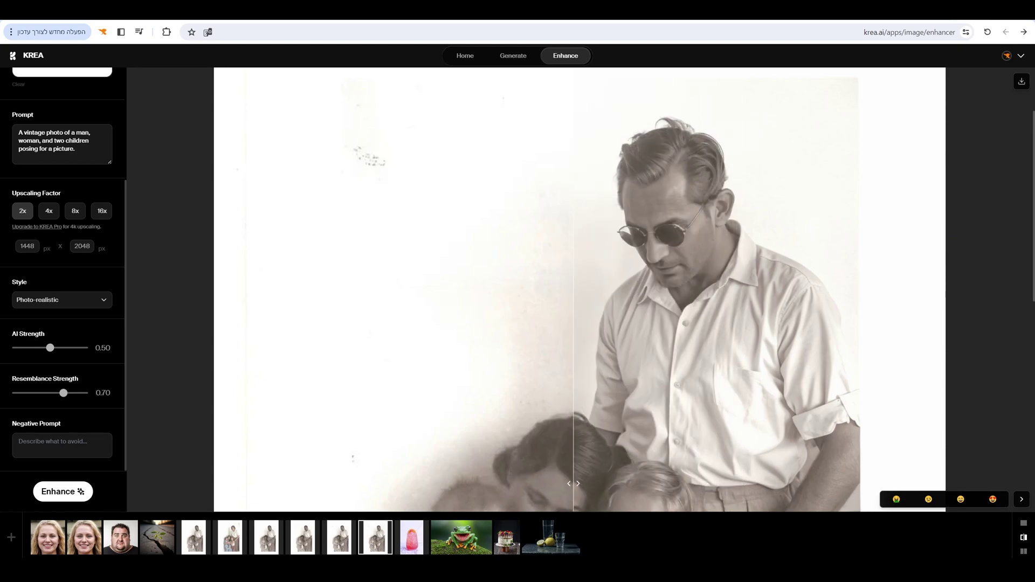
scroll(579, 290, down, 3)
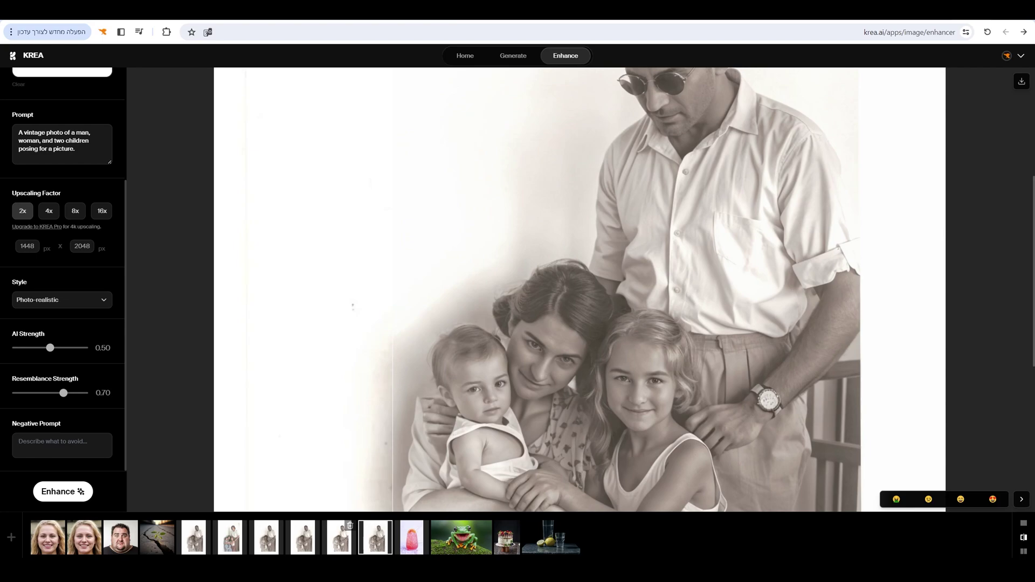
Open the first vintage family photo version and set AI Strength to 0.47 and Resemblance Strength to 1.00.
click(193, 538)
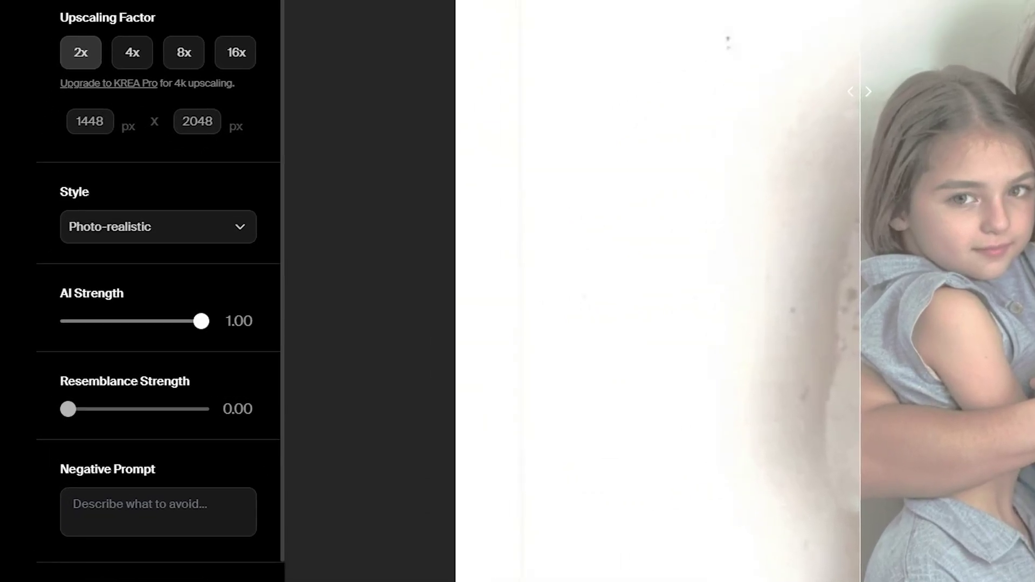
drag(68, 321, 187, 321)
mouse_move(116, 321)
mouse_down()
mouse_move(189, 321)
mouse_move(106, 321)
mouse_move(192, 321)
mouse_move(131, 321)
mouse_up()
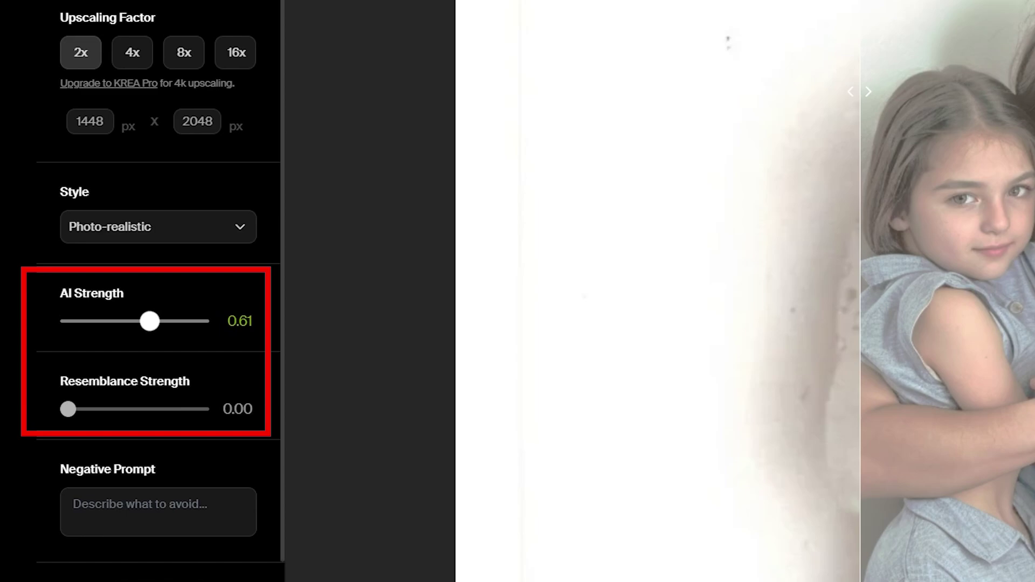
drag(69, 409, 189, 409)
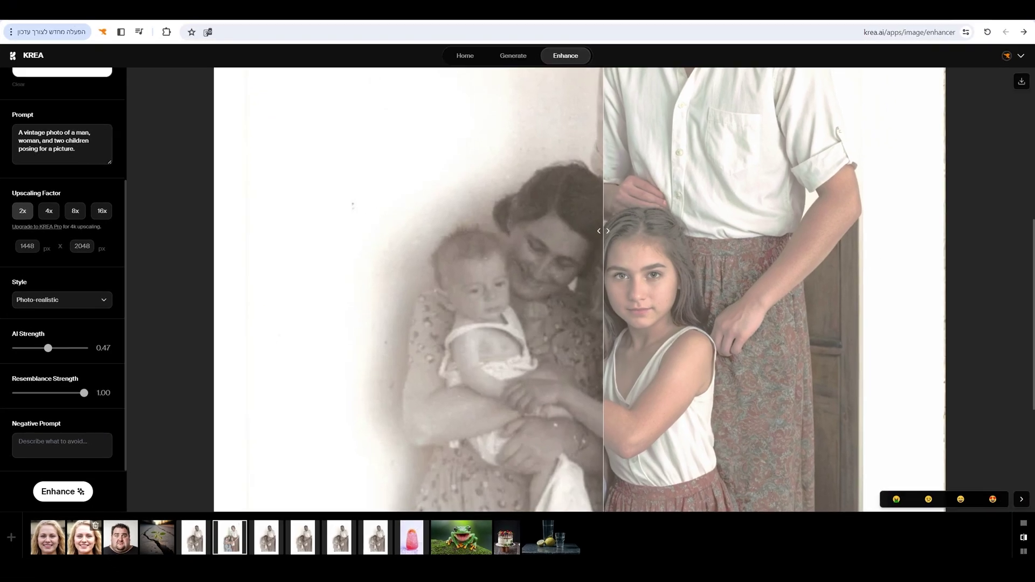
Compare the two enhanced versions of the smiling blonde woman's photo and their strength settings.
click(85, 538)
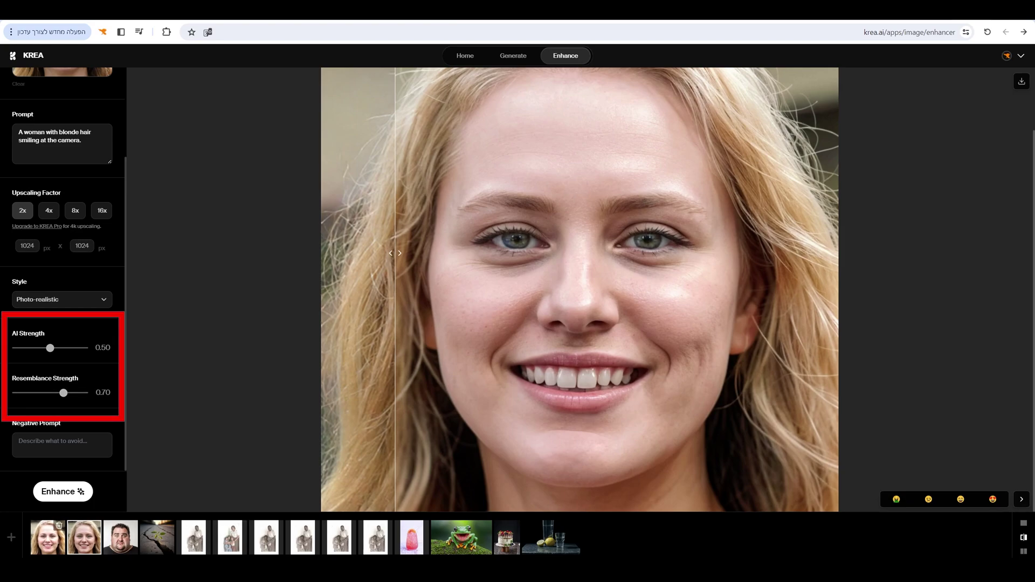
click(47, 537)
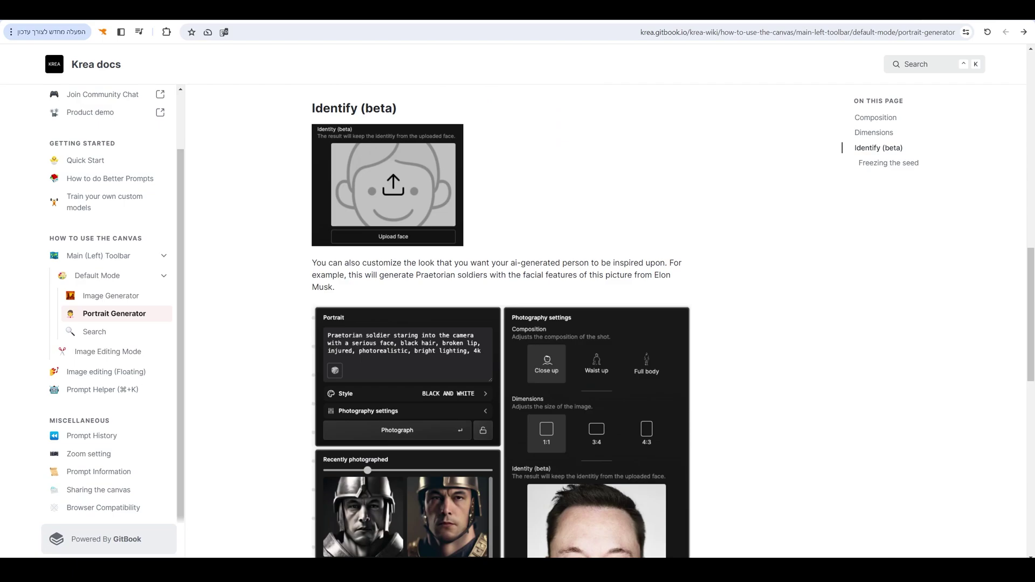
Switch to the Krea docs and review the Portrait Generator and Image editing (Floating) pages.
scroll(500, 324, down, 4)
scroll(500, 323, up, 7)
scroll(500, 324, up, 10)
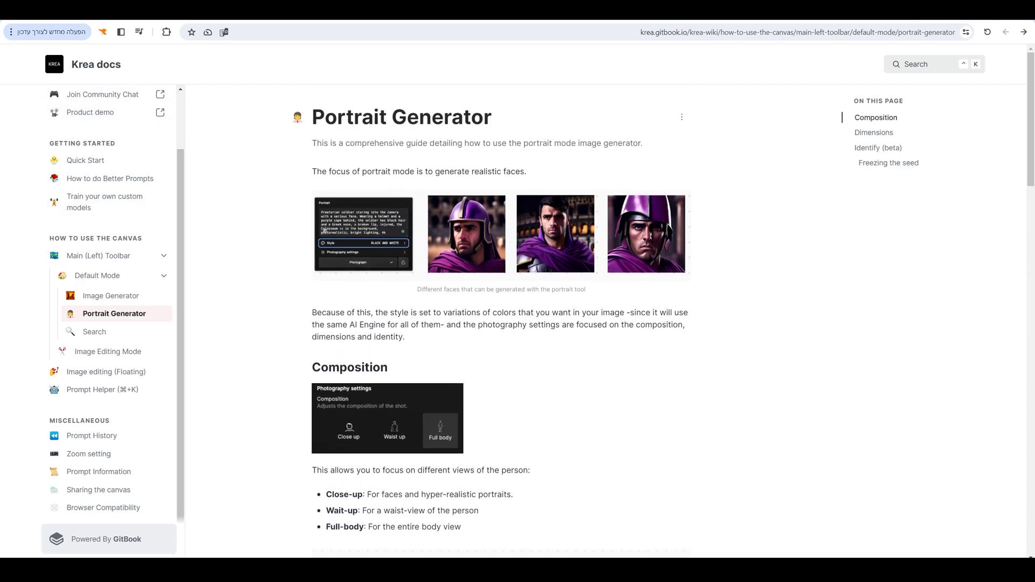
click(106, 371)
scroll(500, 323, down, 3)
scroll(501, 323, up, 3)
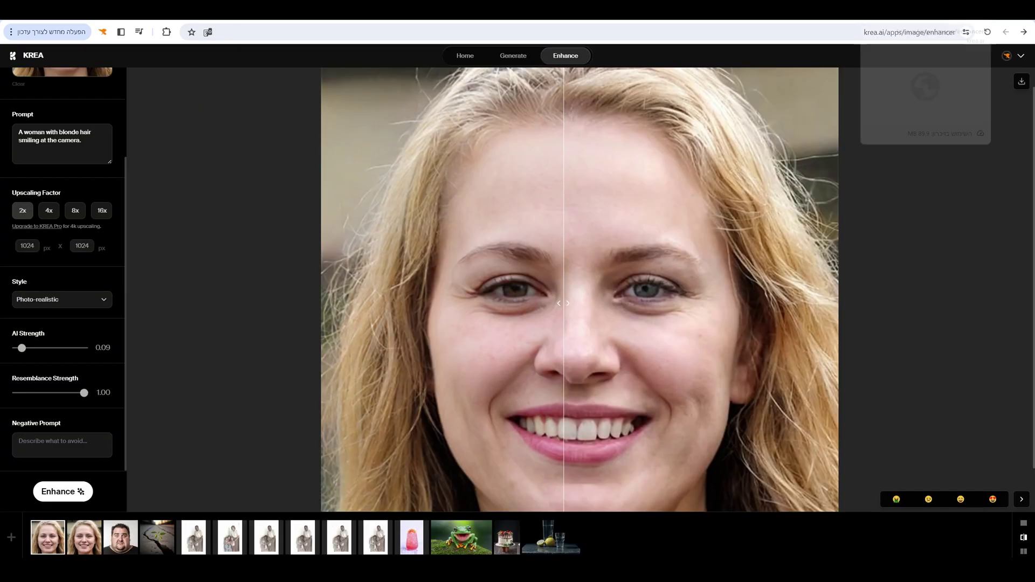
Return to the enhancer and inspect the blonde woman's low-AI-strength version against the original.
scroll(579, 290, down, 1)
scroll(580, 290, up, 2)
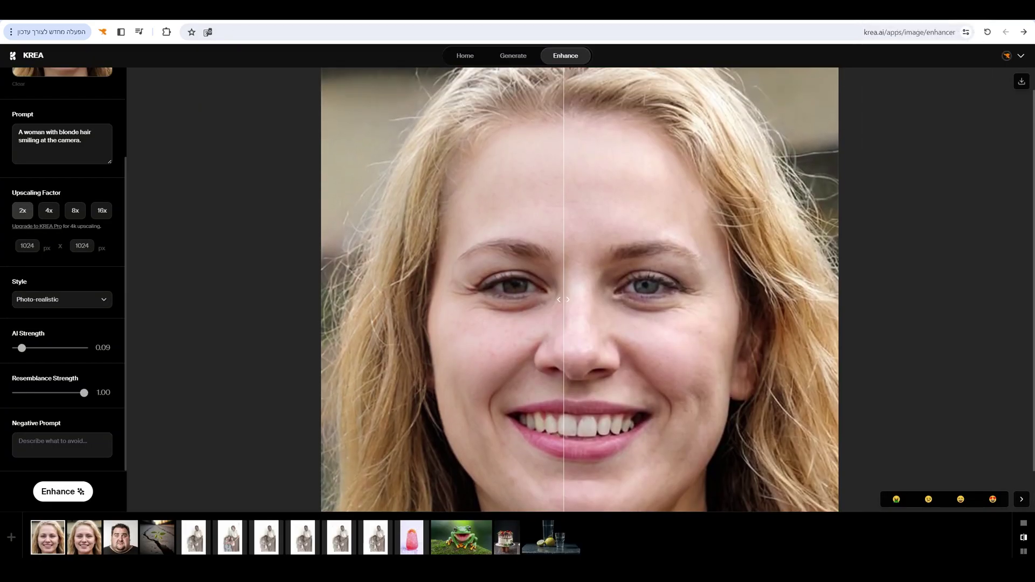